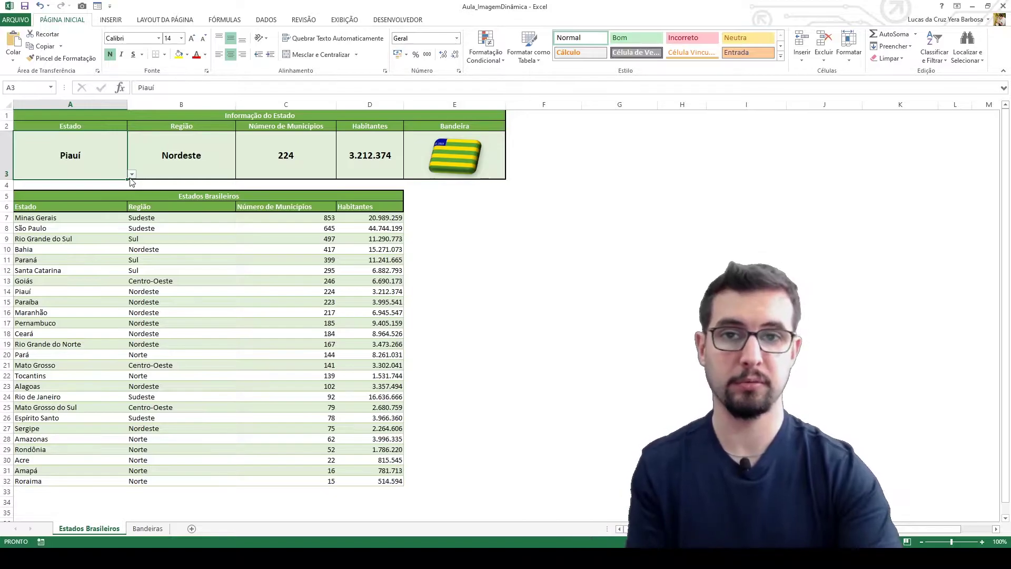
Step: Set the state in A3 successively to Roraima, Santa Catarina, Rio Grande do Sul and finally Rio Grande do Norte
click(132, 174)
click(84, 215)
click(132, 173)
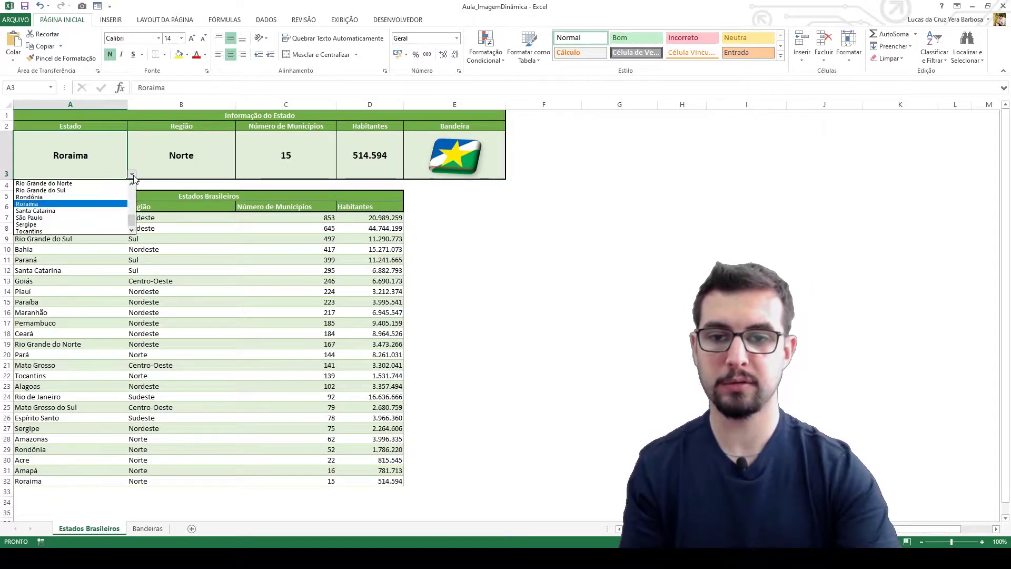
click(94, 210)
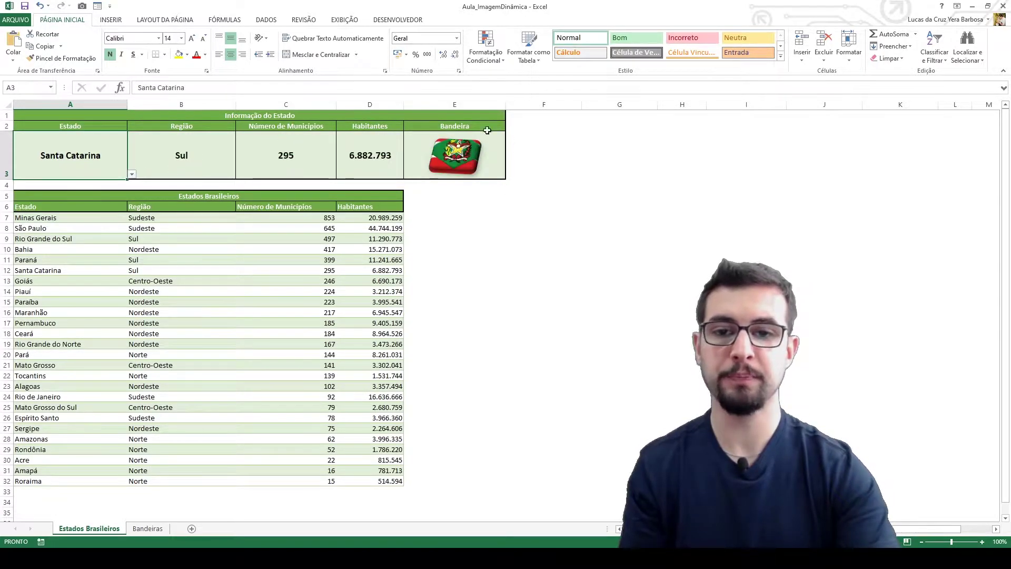
click(132, 174)
click(95, 190)
click(132, 173)
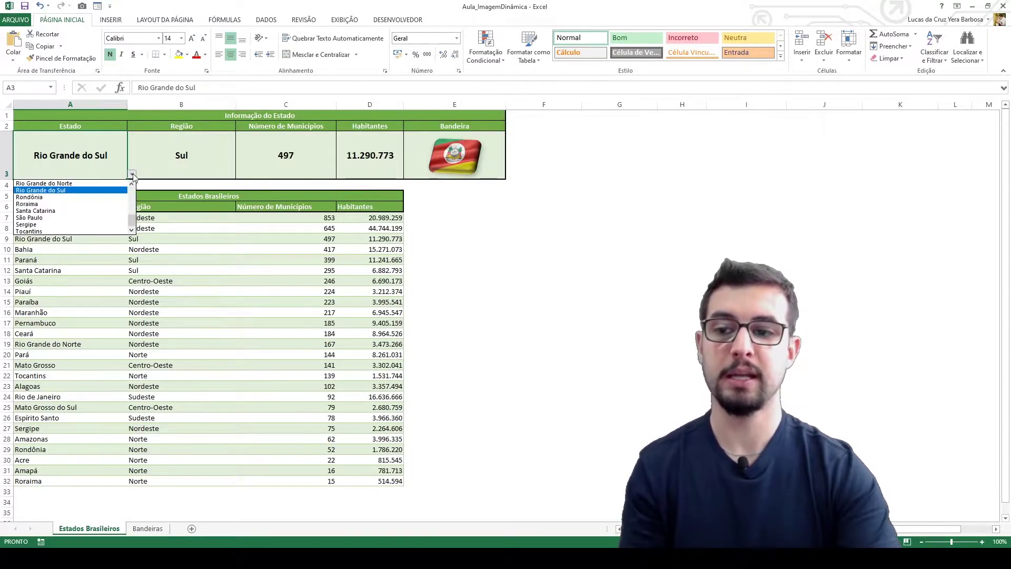
click(96, 183)
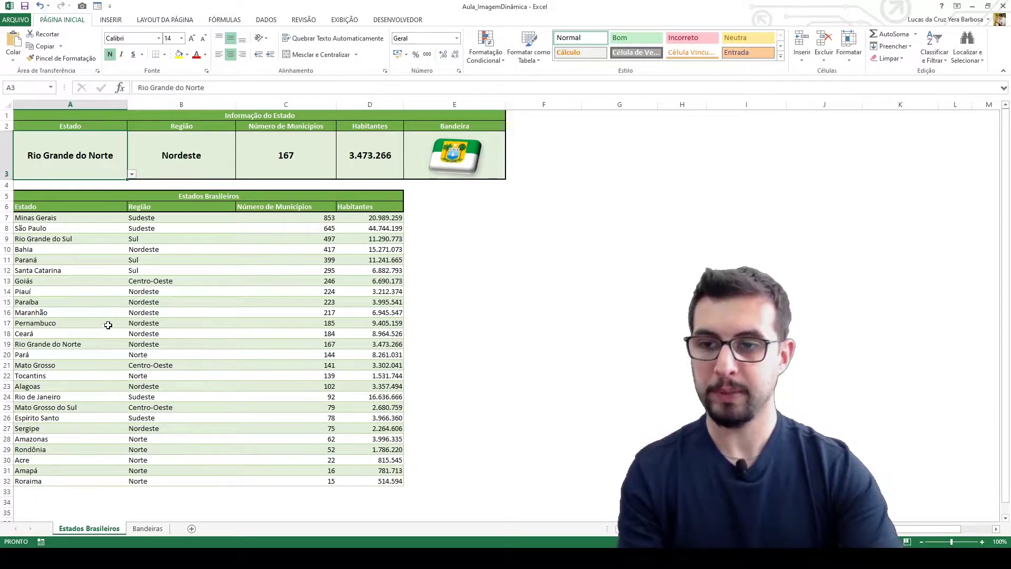
Step: Copy the large Paraná flag image from the browser's image search and paste it at G3 on the Bandeiras sheet
click(149, 529)
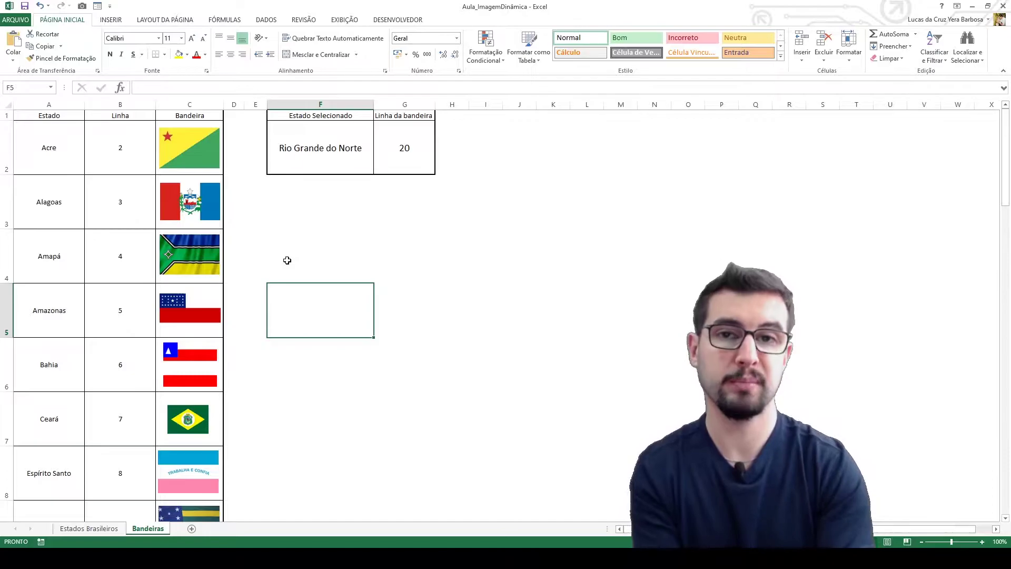
key(alt+Tab)
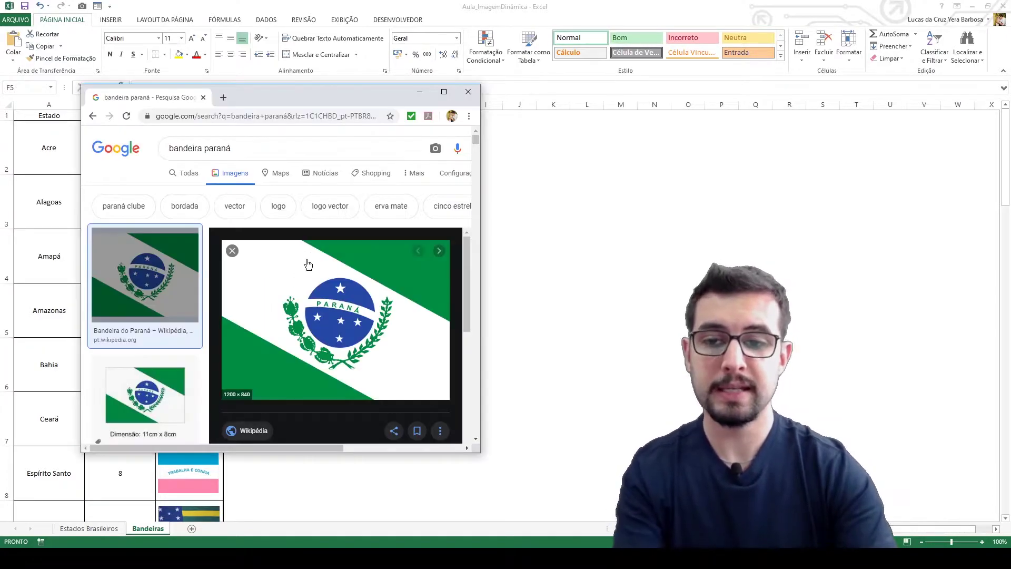
drag(305, 94, 306, 174)
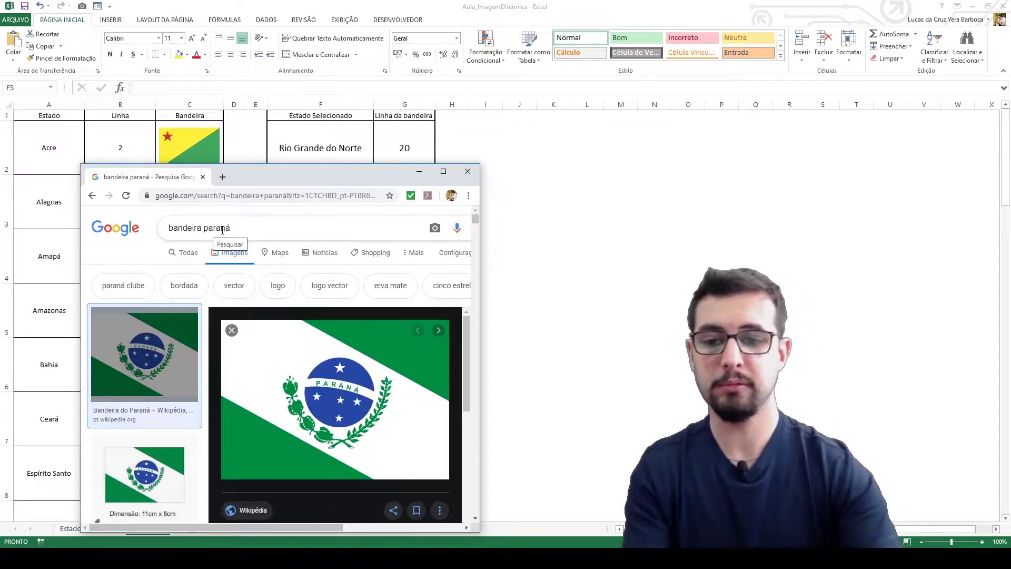
right_click(350, 358)
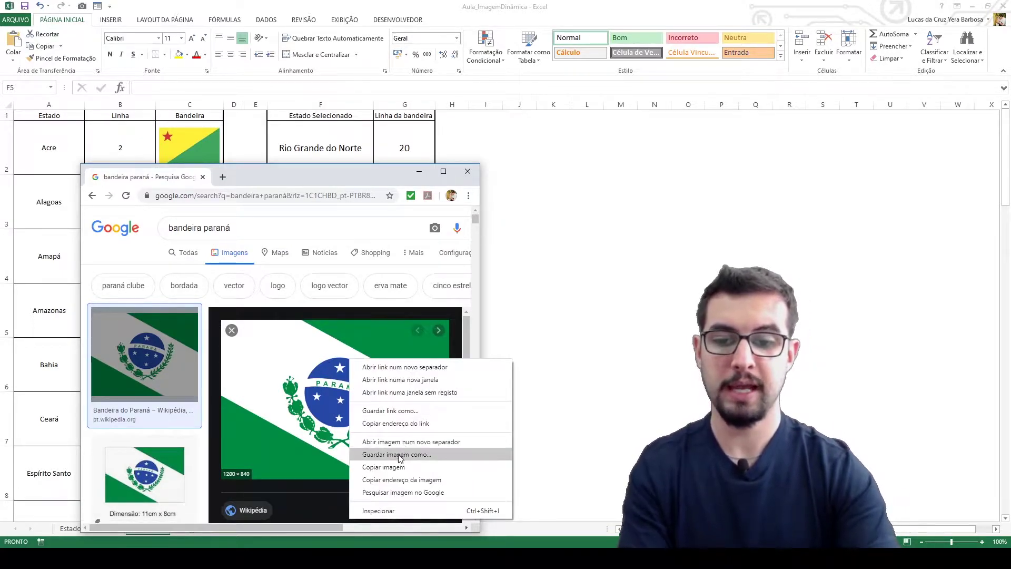
click(399, 467)
click(576, 205)
click(428, 215)
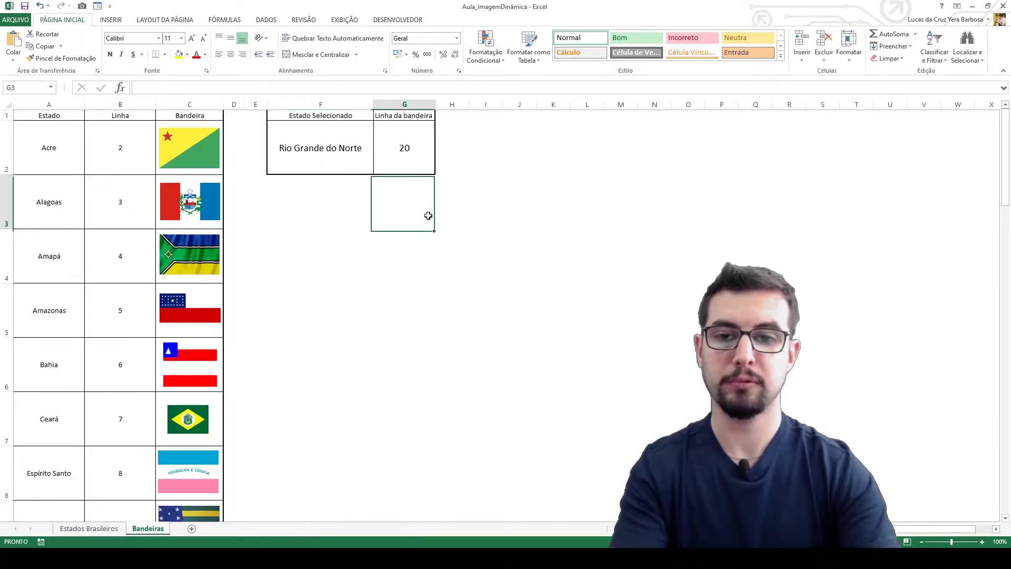
key(ctrl+v)
Step: Shrink the pasted Paraná flag to roughly the size of the table's flags and place it below the Estado Selecionado cell
drag(436, 219, 388, 219)
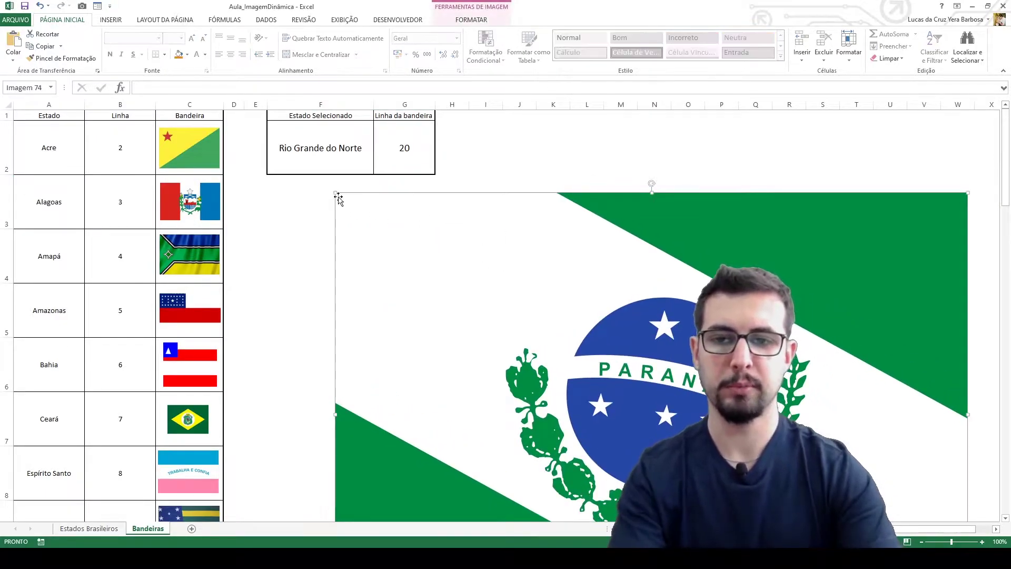
drag(336, 191, 742, 478)
drag(857, 516, 467, 295)
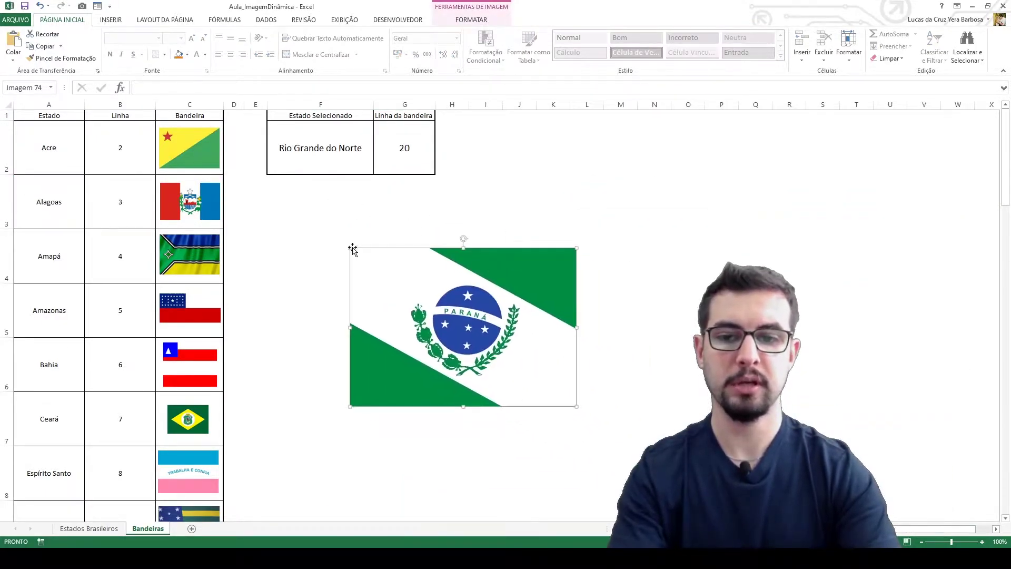
drag(349, 248, 451, 318)
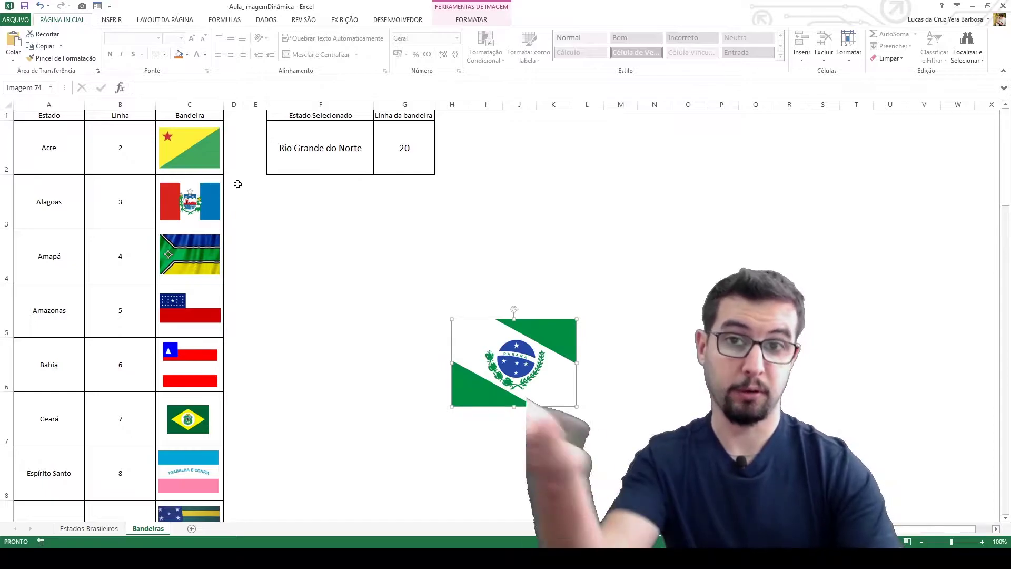
drag(569, 404, 339, 249)
Step: Examine how the flags are placed in the cells of the Bandeira column, from Acre down to Tocantins
click(202, 119)
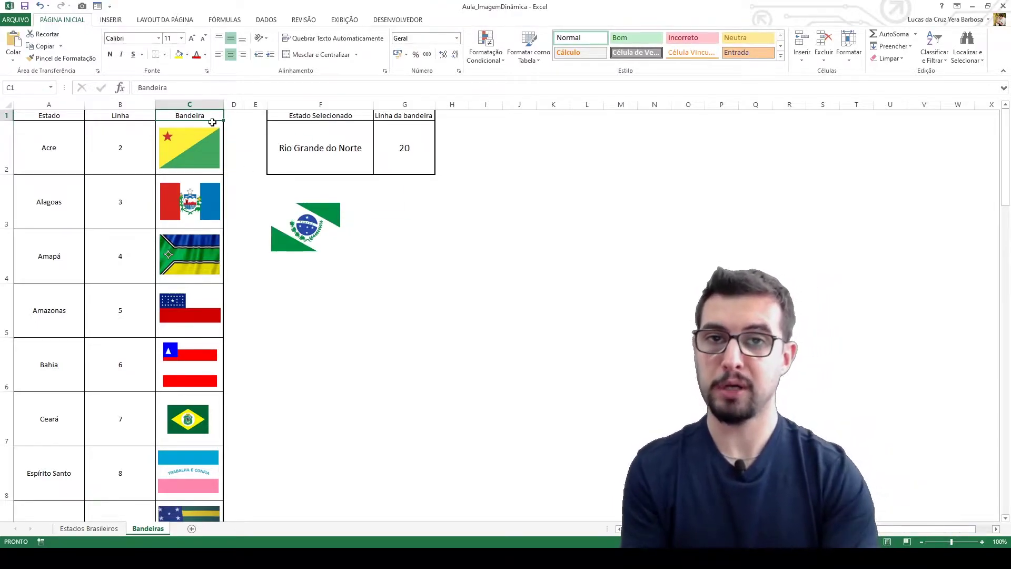
click(239, 151)
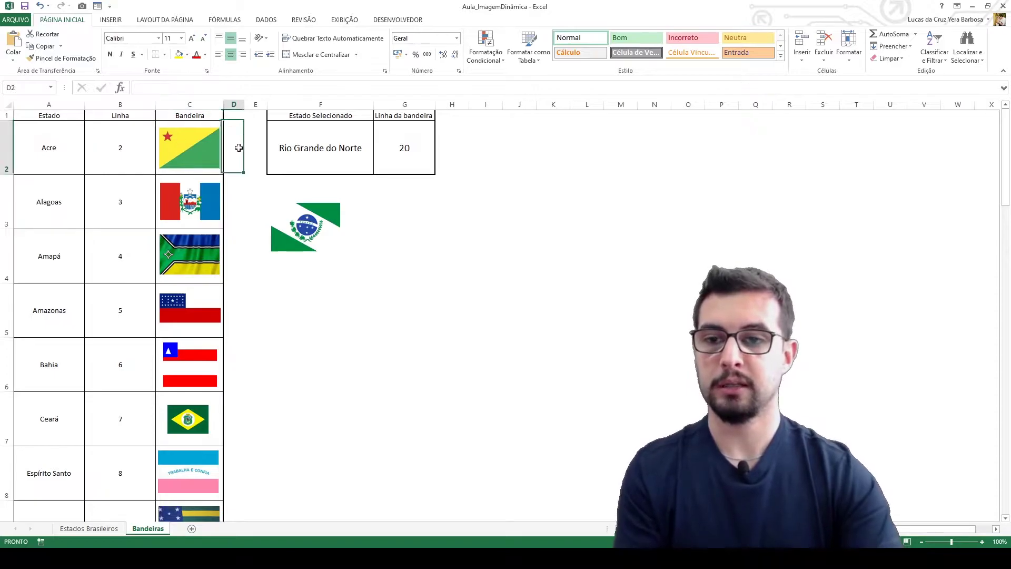
key(Left)
key(Down)
key(Down)
key(Down)
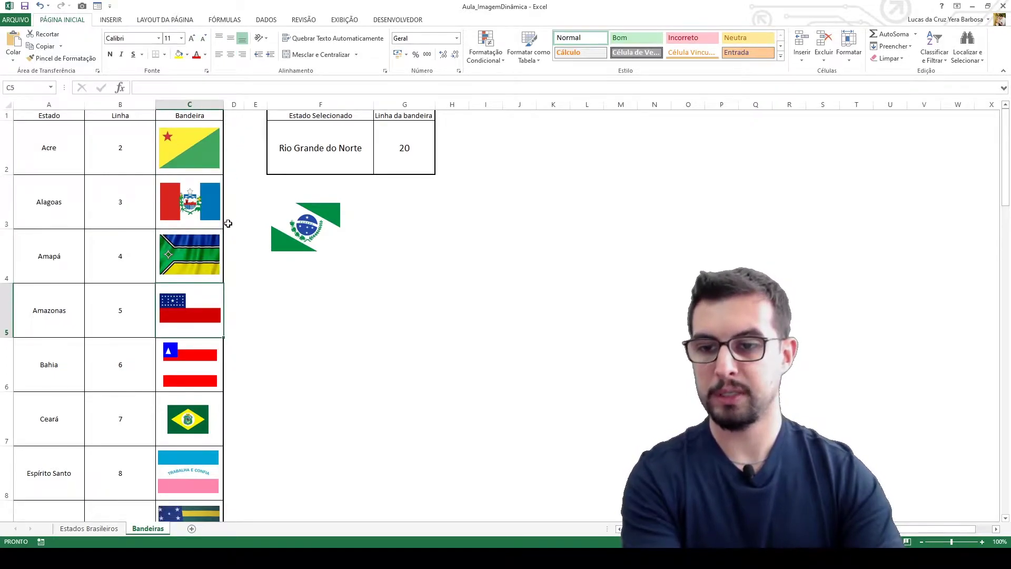
scroll(208, 236, down, 2)
scroll(209, 236, down, 5)
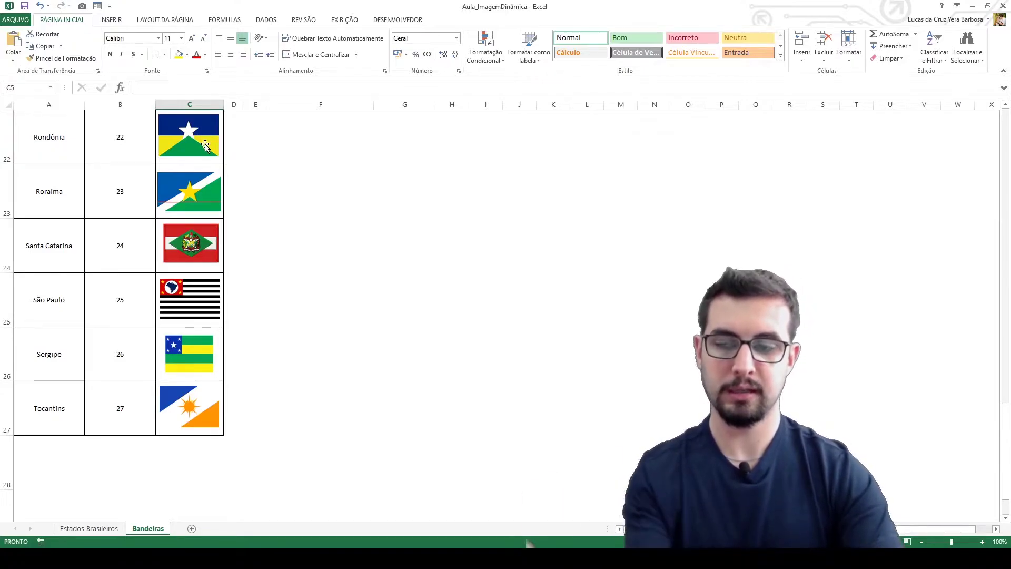
scroll(237, 171, up, 7)
Step: Reposition the Paraná flag slightly within column F and duplicate it beside the original, below the Linha da bandeira cell
click(463, 231)
mouse_move(309, 221)
mouse_down()
mouse_move(317, 239)
mouse_move(324, 232)
mouse_up()
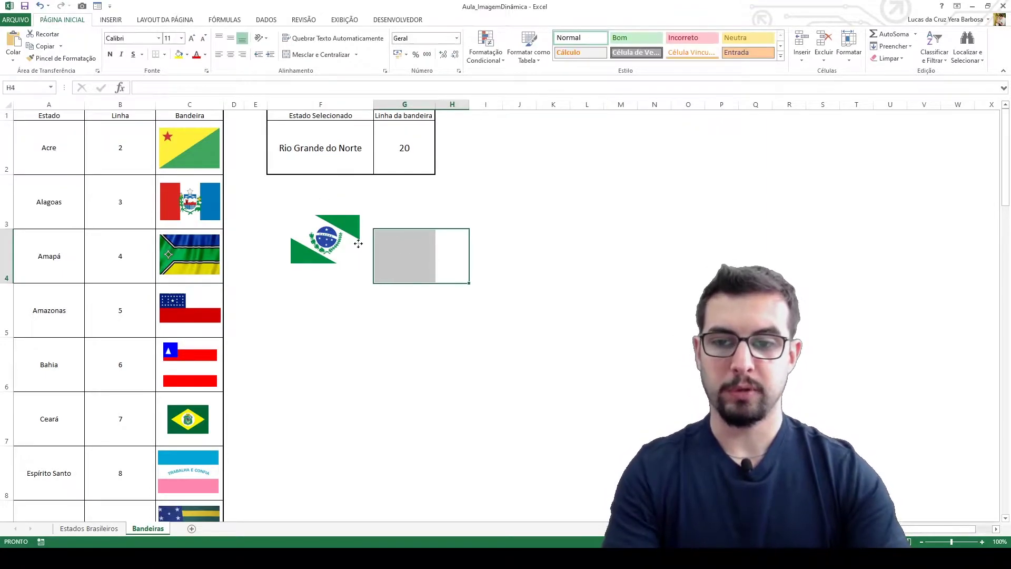
drag(358, 248, 424, 232)
Step: Link the duplicated flag picture to the Acre flag cell with the formula =$C$2, and shift it slightly away from the original
click(143, 87)
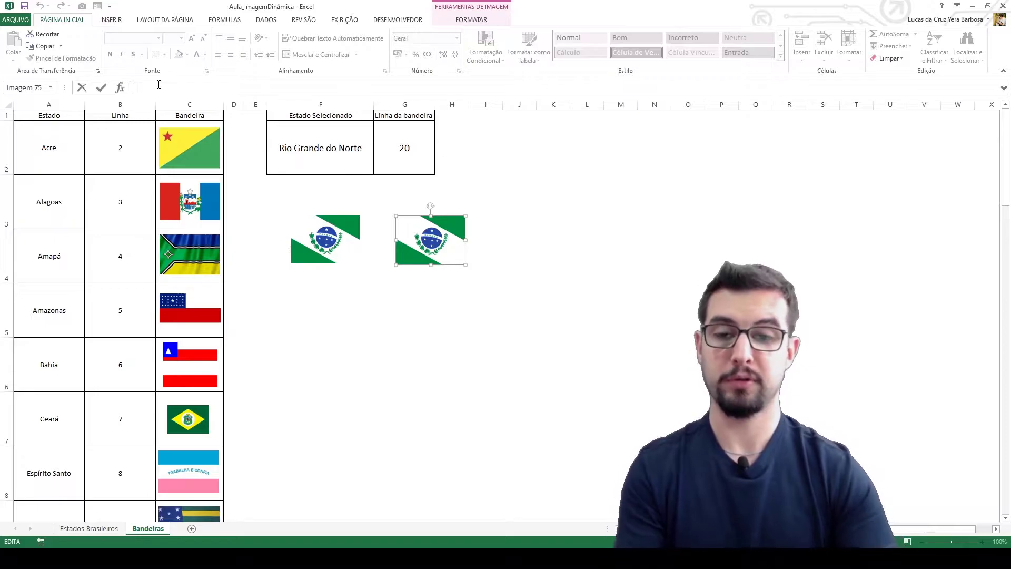
text(=)
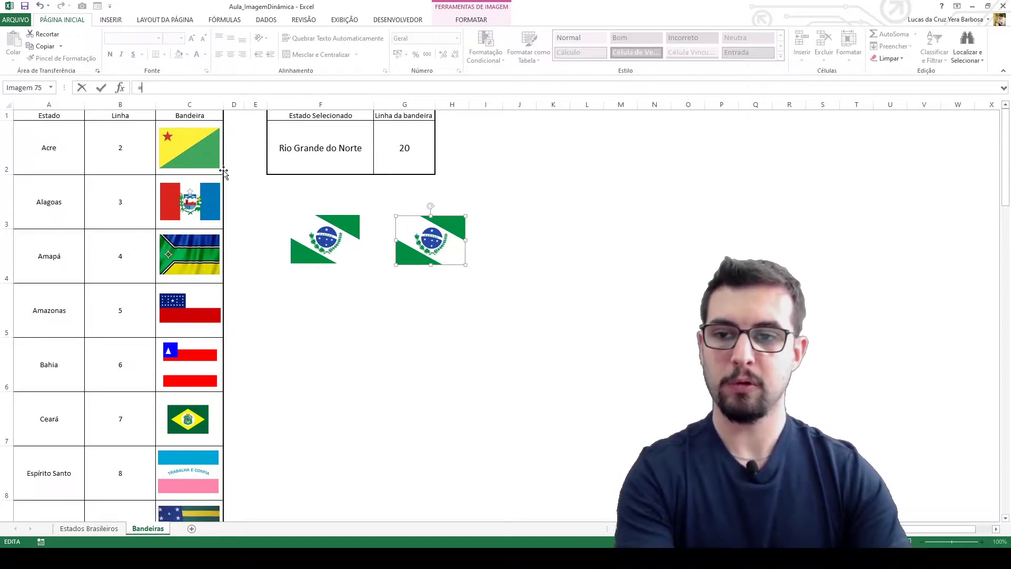
click(216, 149)
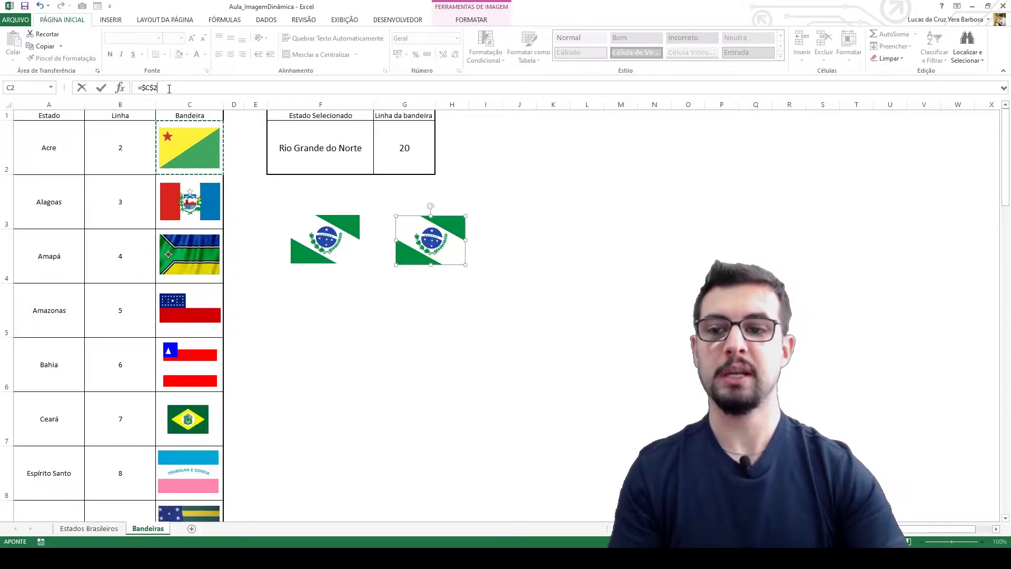
key(Return)
drag(457, 222, 448, 241)
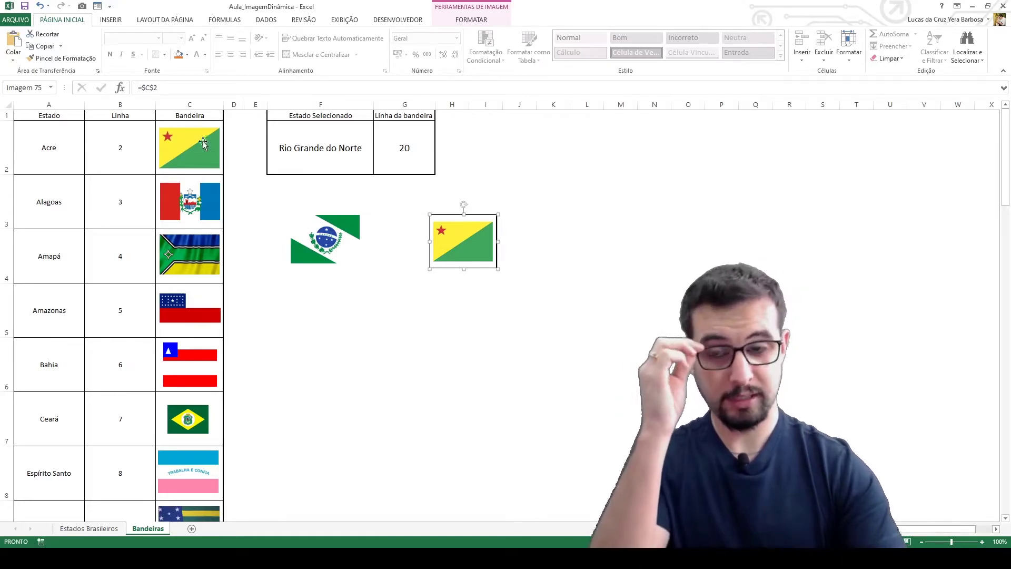
Step: Overlap the Acre flag cell with the original Paraná flag to test the linked picture, and delete the Paraná flag
drag(337, 250, 232, 186)
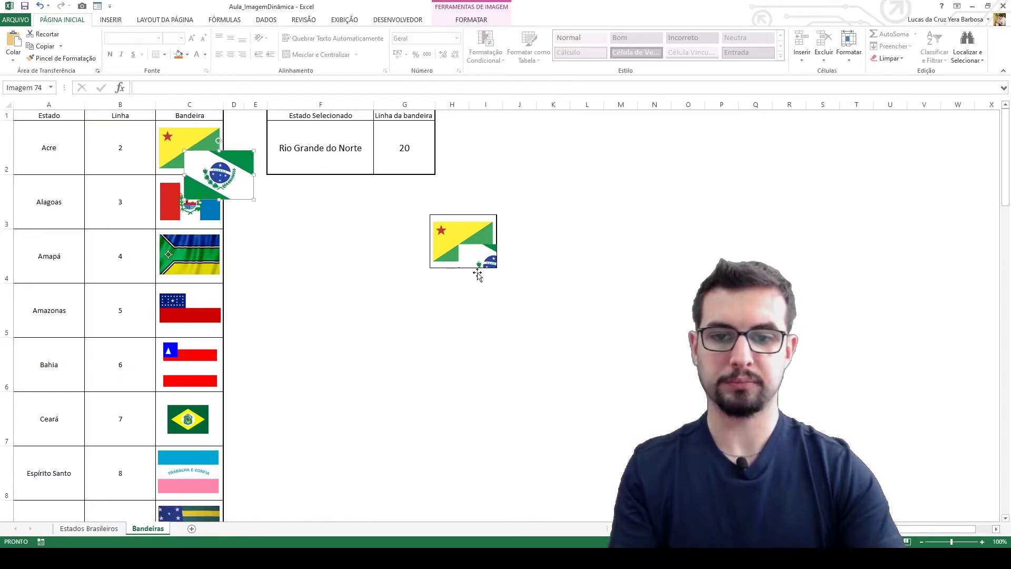
click(194, 165)
click(221, 139)
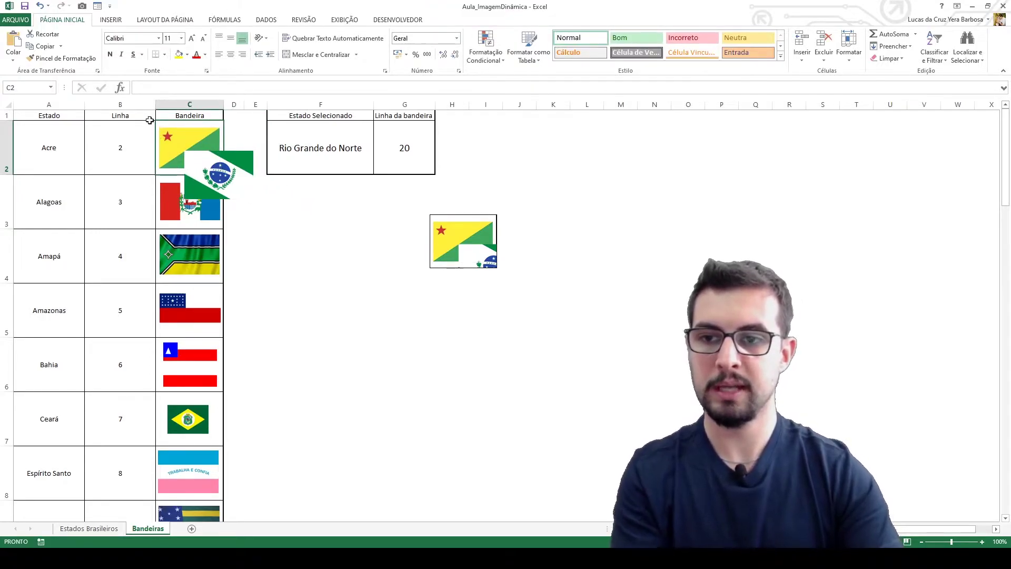
drag(242, 186, 354, 287)
key(Delete)
Step: Move the linked Acre flag picture slightly closer to column F and inspect its cell reference formula
click(467, 247)
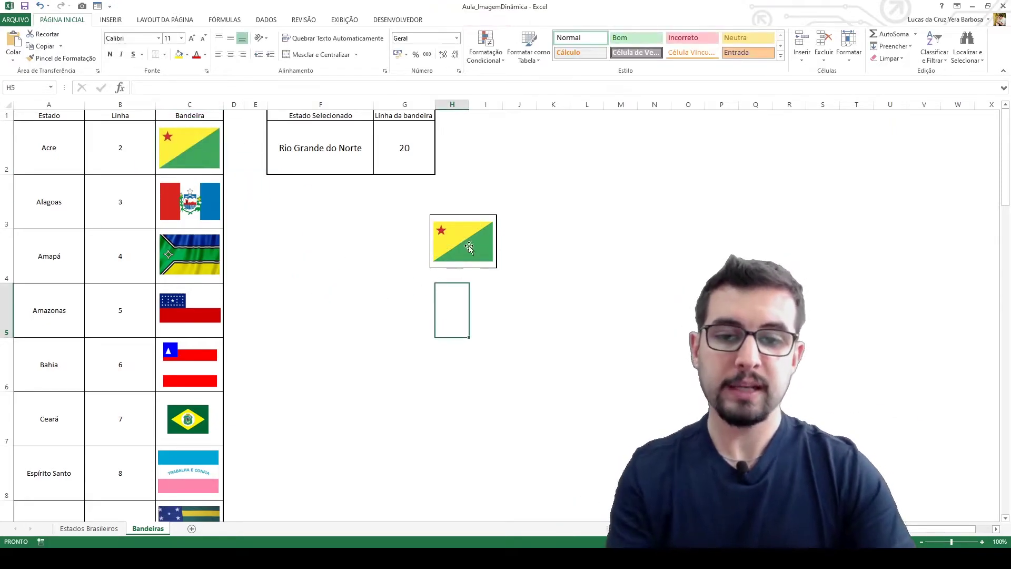
click(365, 240)
drag(460, 243, 433, 247)
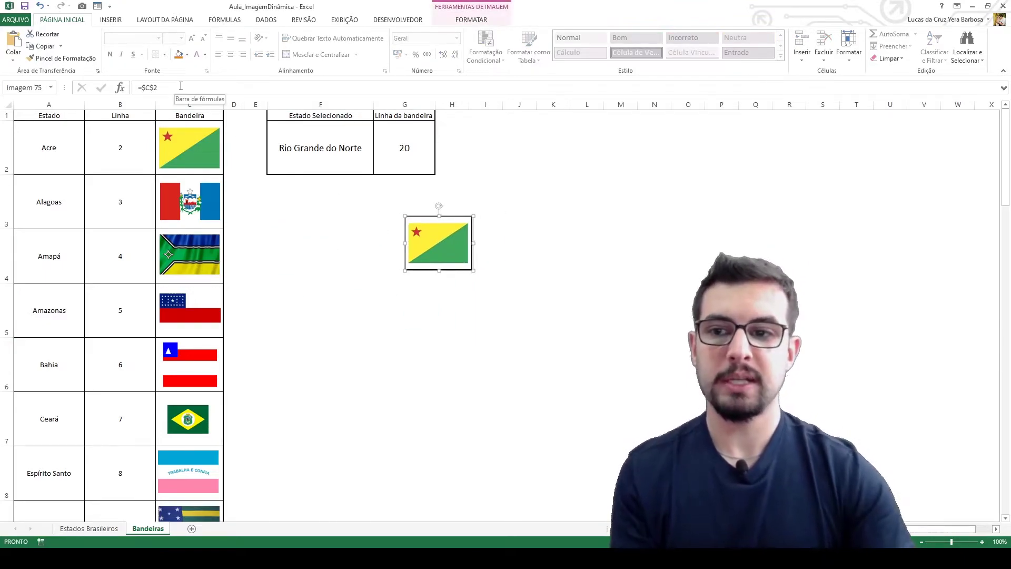
click(130, 89)
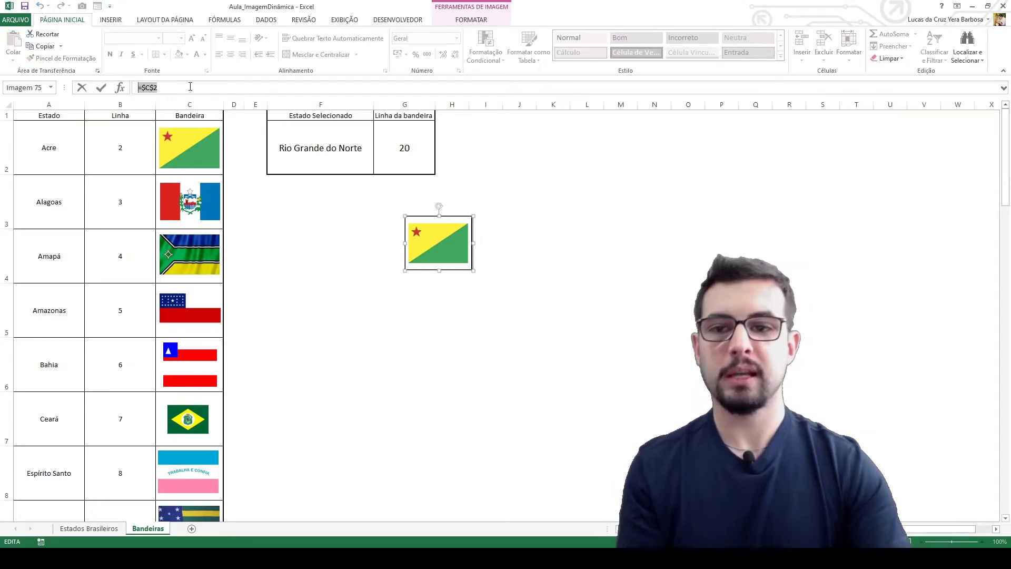
key(Return)
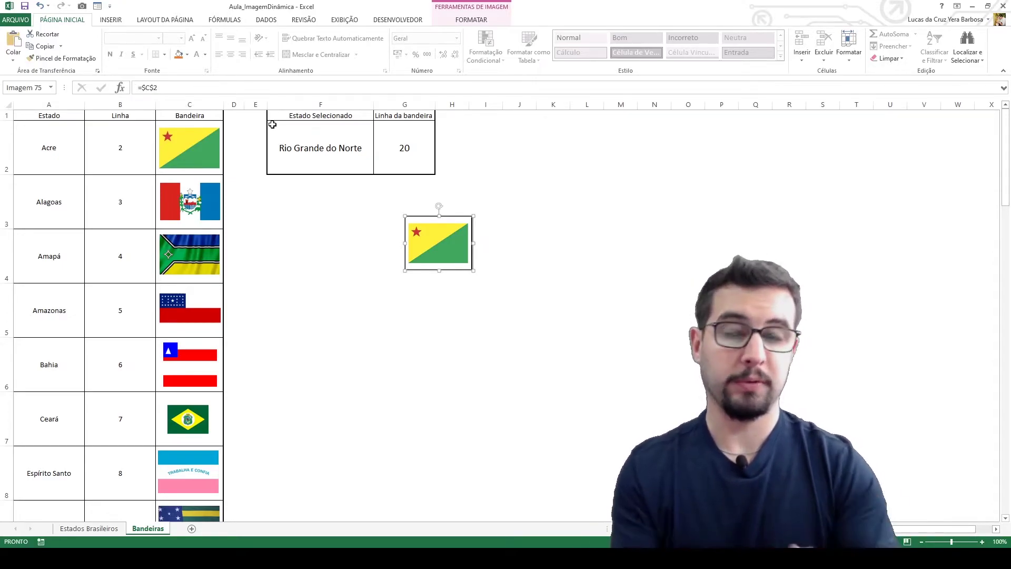
Step: Clear the Estado Selecionado cell F2 and re-enter its formula as ='Estados Brasileiros'!A3
click(316, 138)
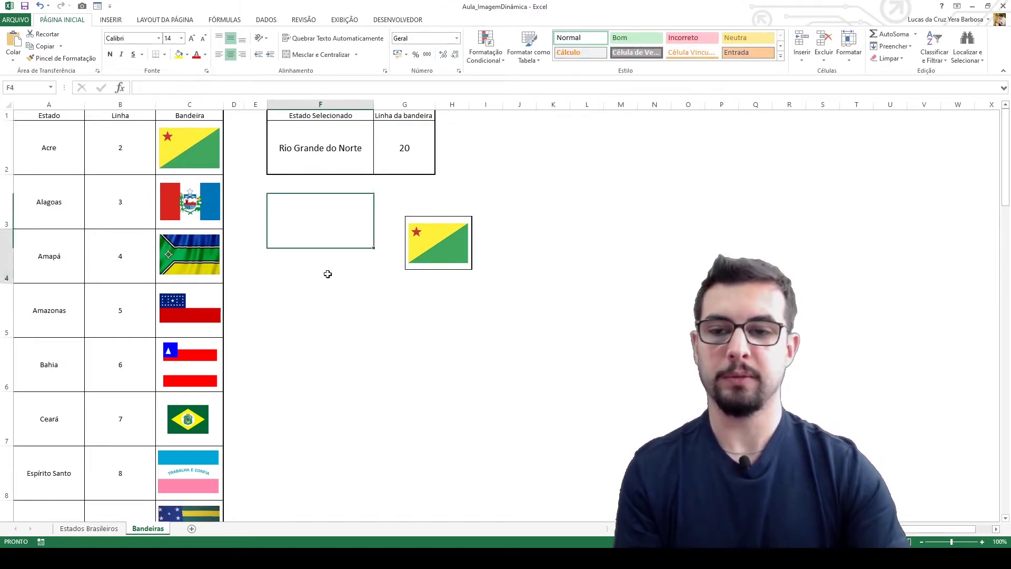
key(Delete)
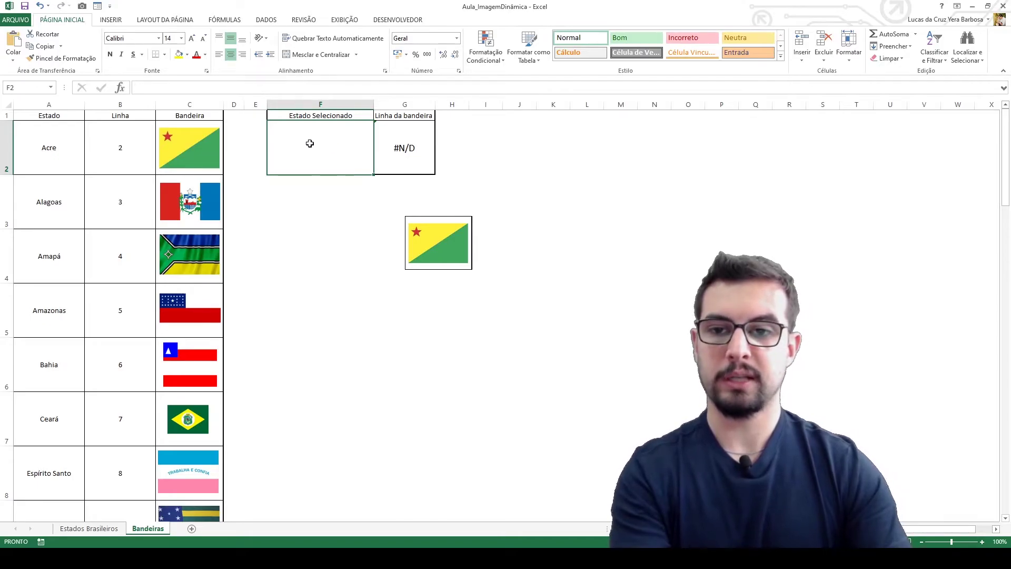
text(=)
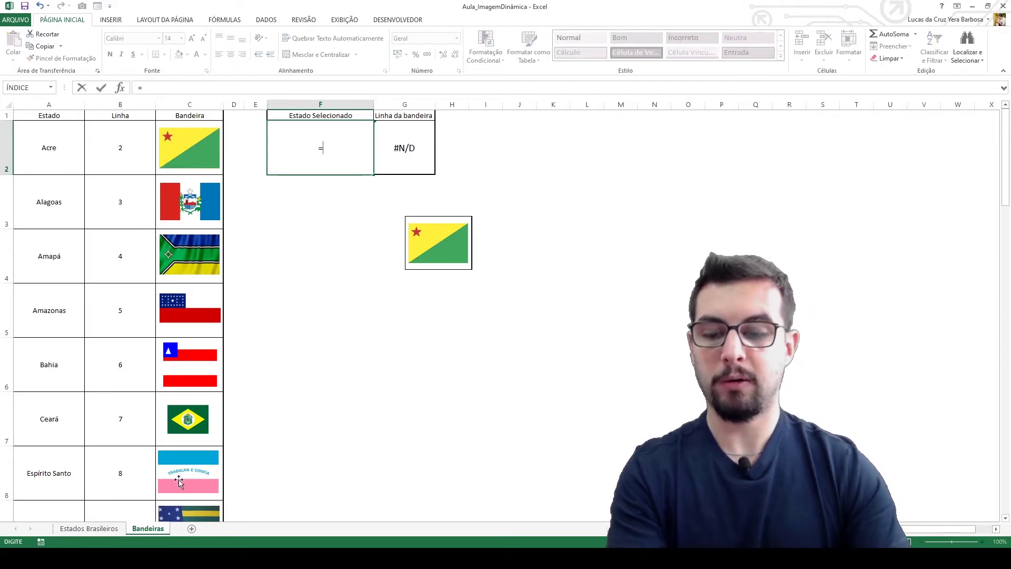
click(90, 528)
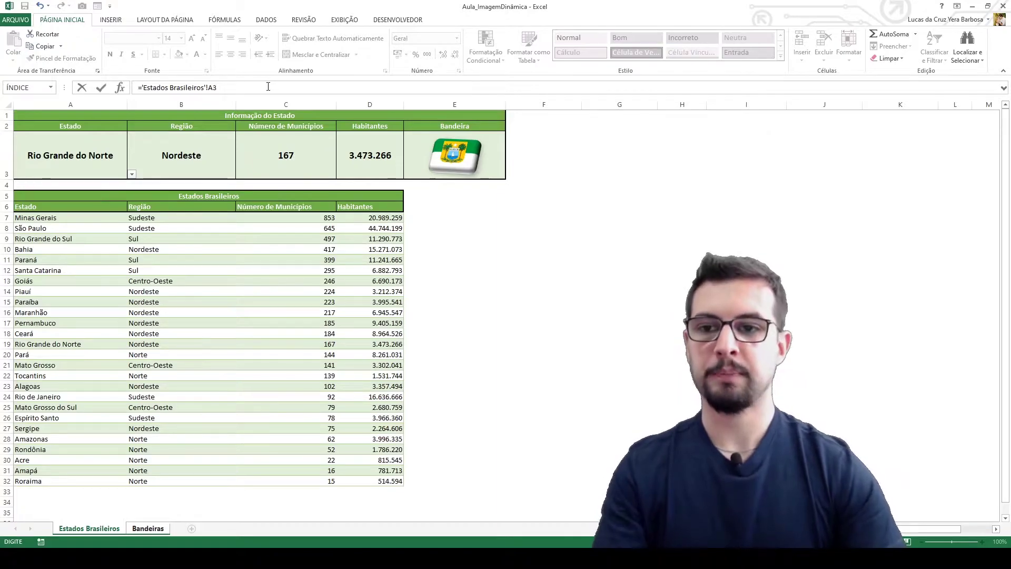
key(Return)
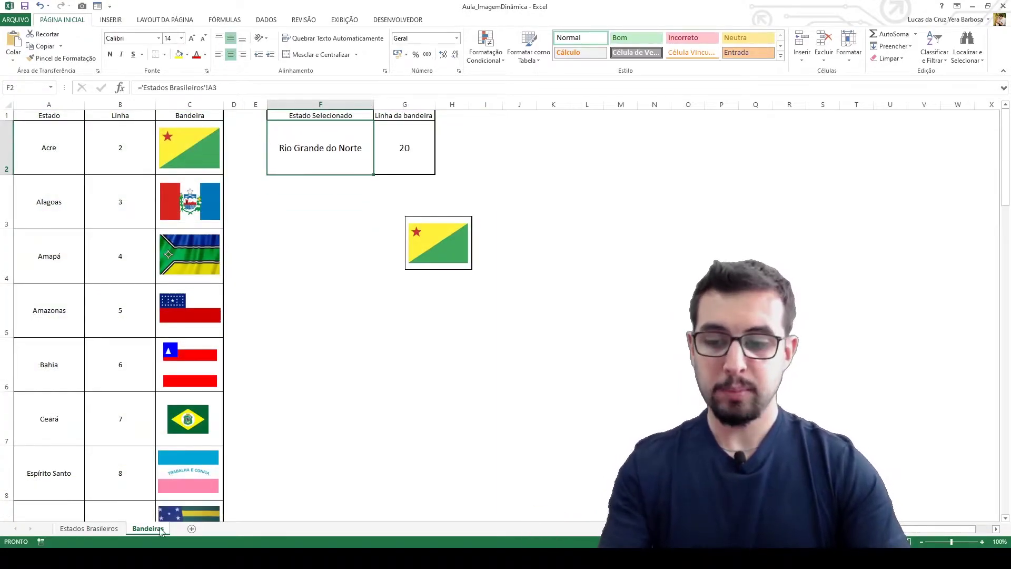
Step: Choose Paraná as the selected state in cell A3 of the Estados Brasileiros sheet
click(89, 528)
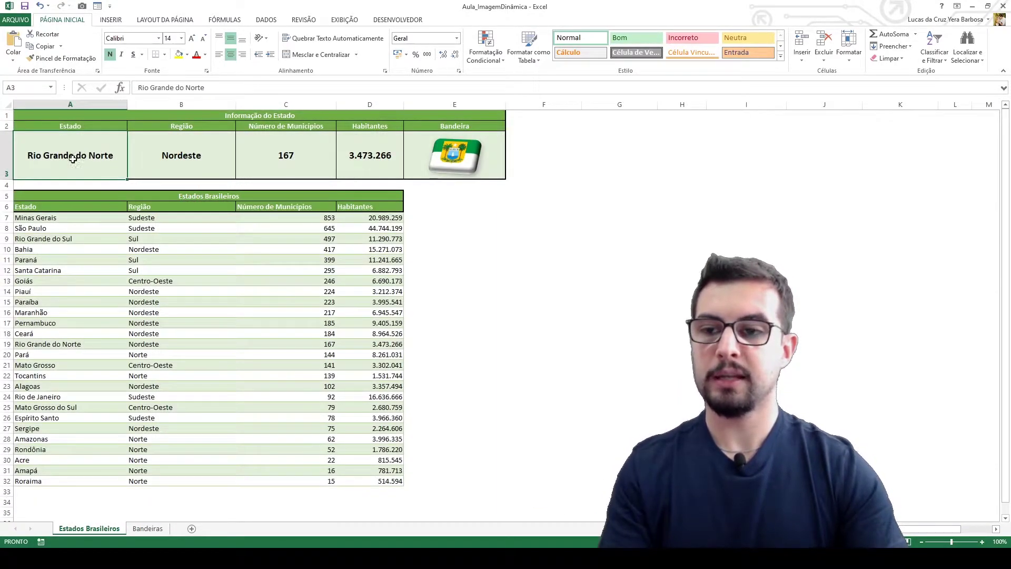
click(131, 174)
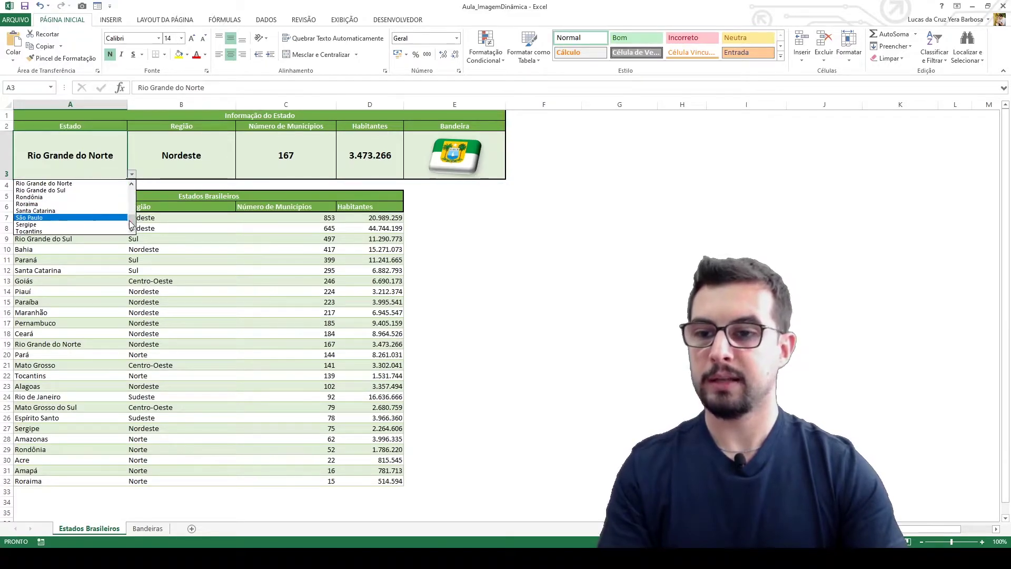
scroll(88, 212, up, 2)
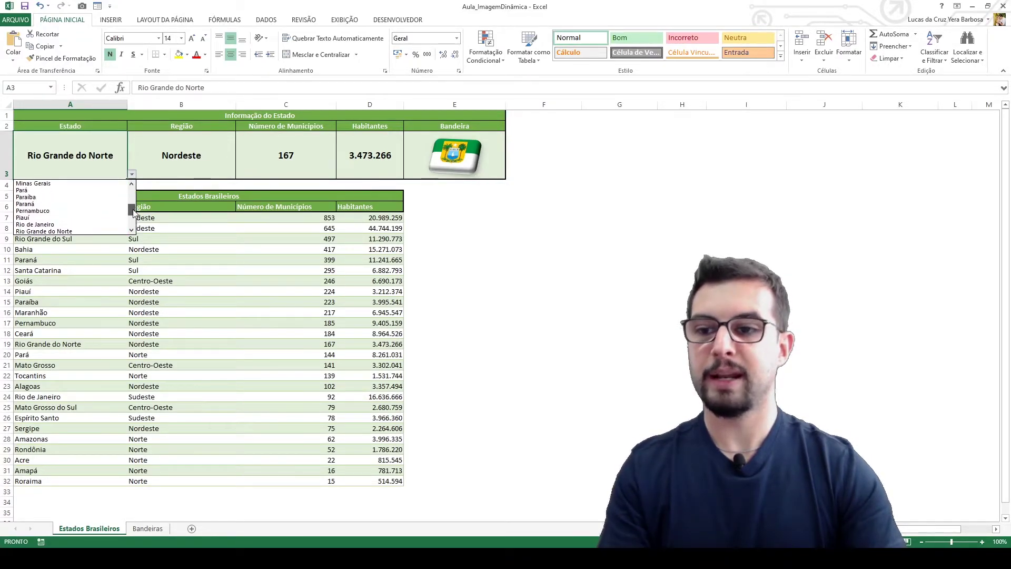
click(48, 204)
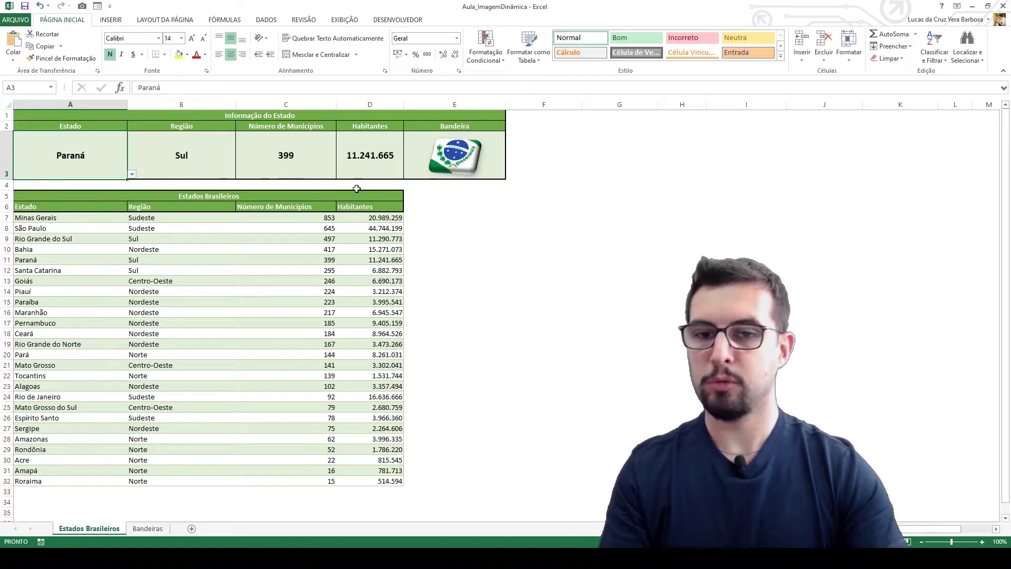
click(544, 302)
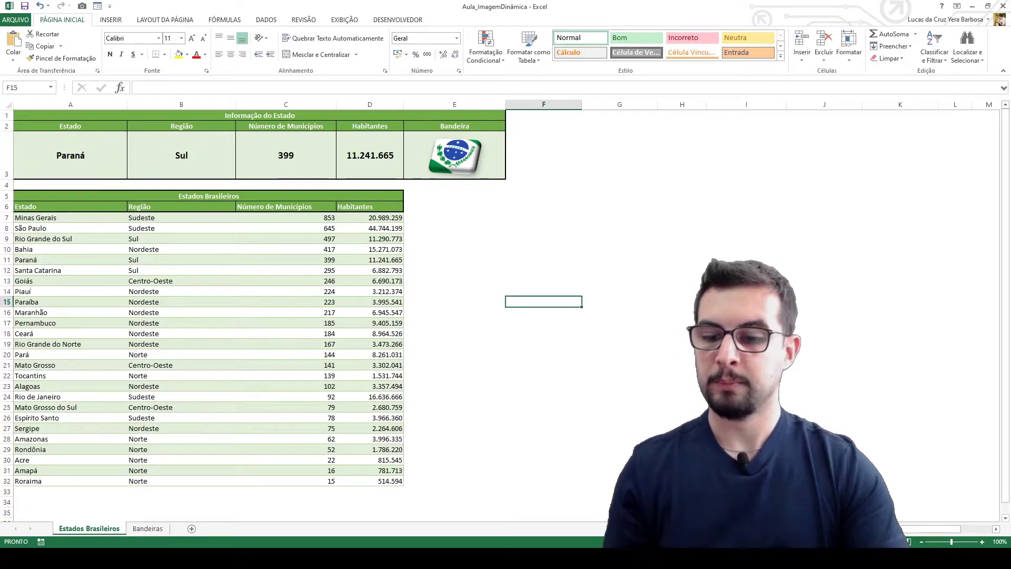
Step: On the Bandeiras sheet, check the Estado Selecionado cell and follow the state list to Paraná's row and flag cell
click(150, 529)
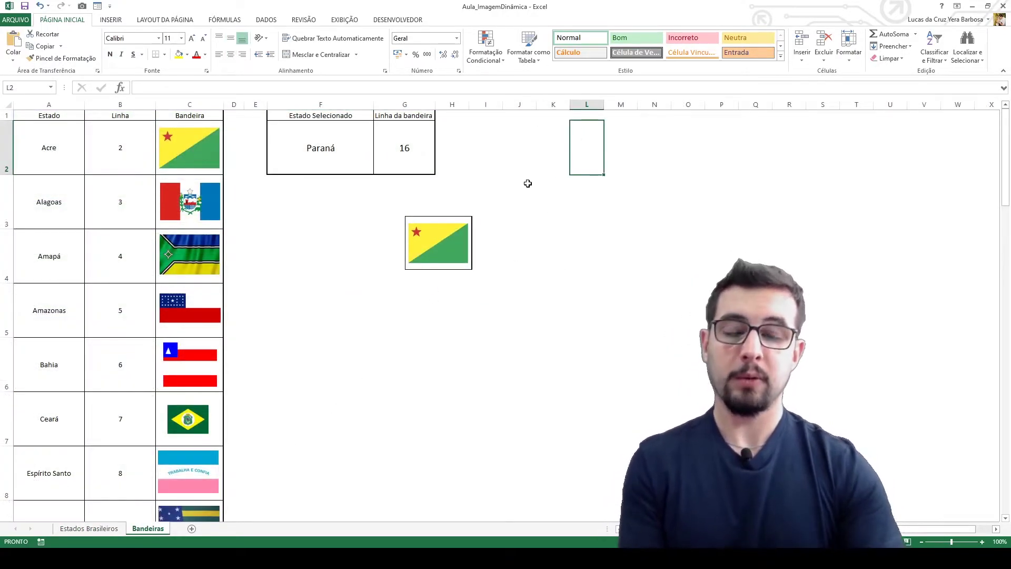
click(327, 153)
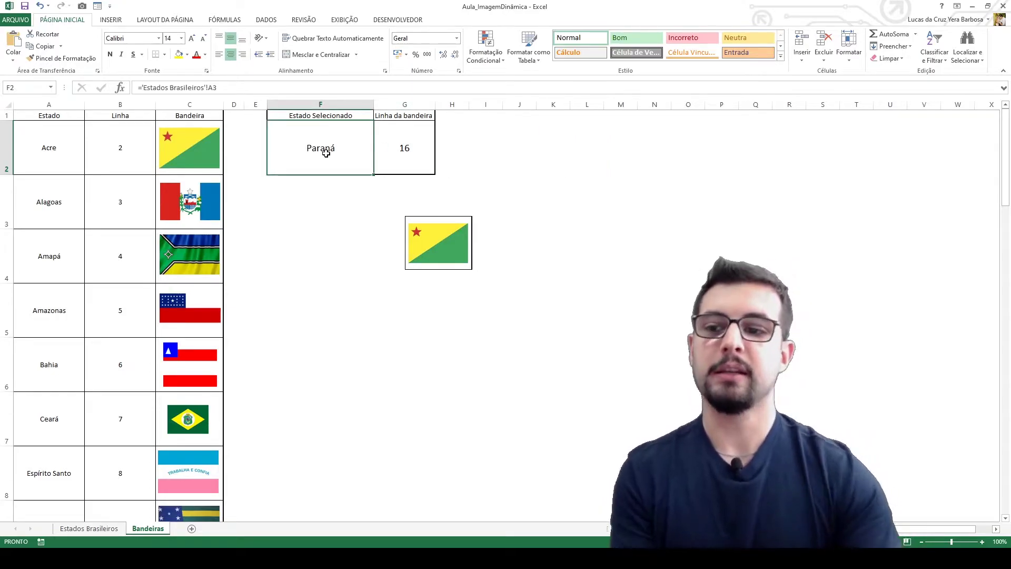
click(50, 137)
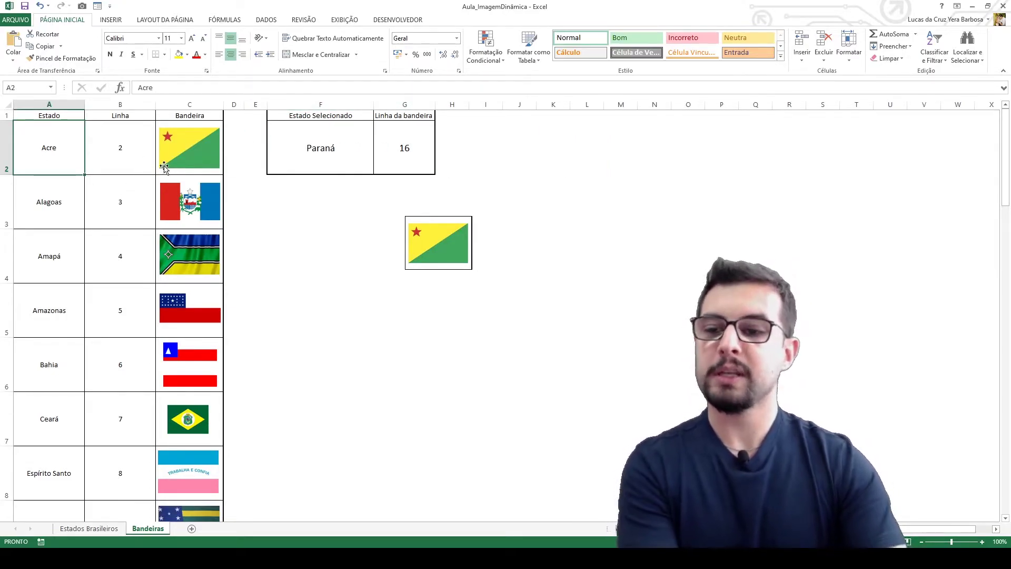
scroll(112, 234, down, 3)
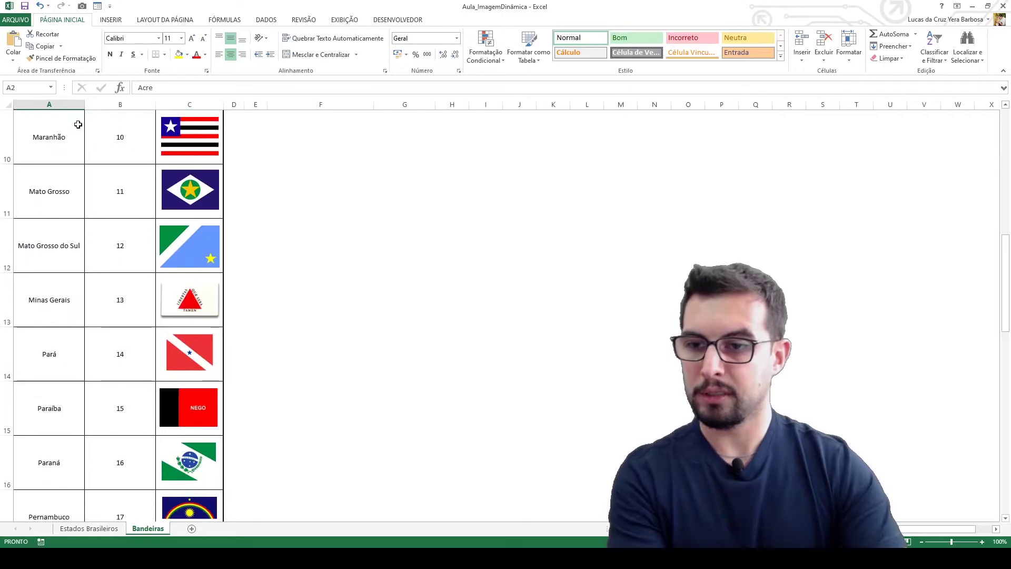
click(50, 352)
scroll(79, 353, down, 2)
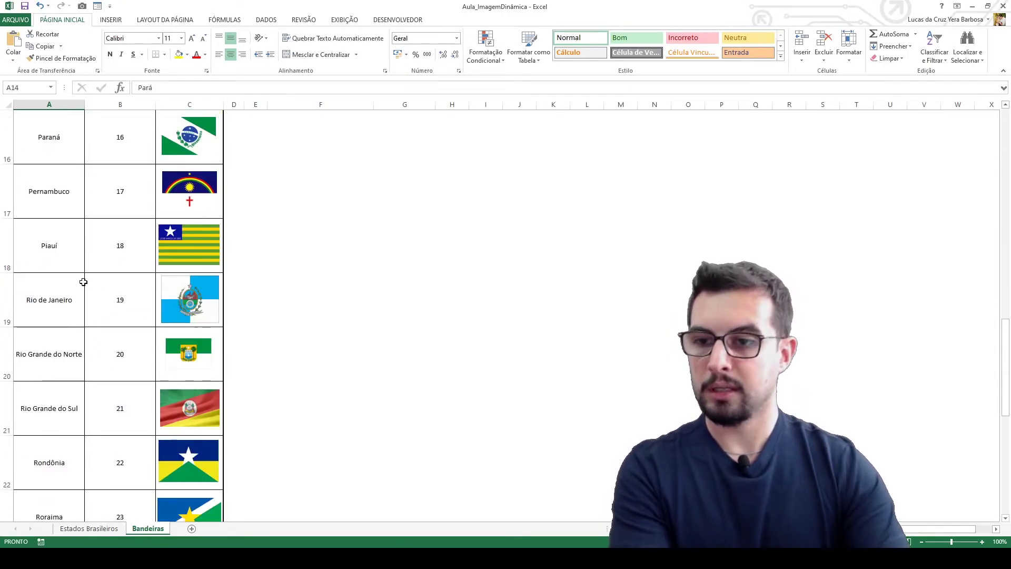
scroll(93, 256, up, 3)
click(54, 295)
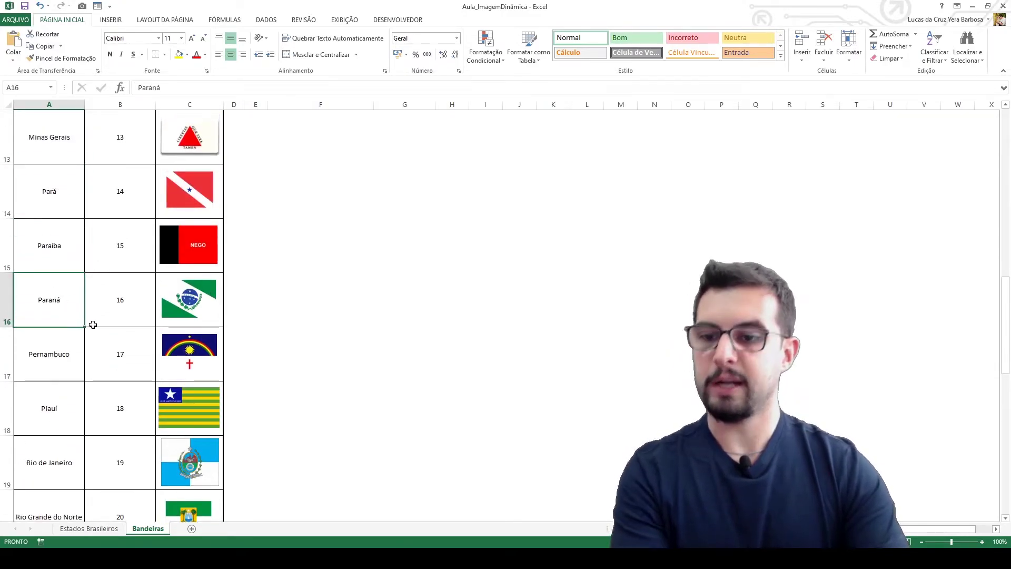
key(Right)
key(Right)
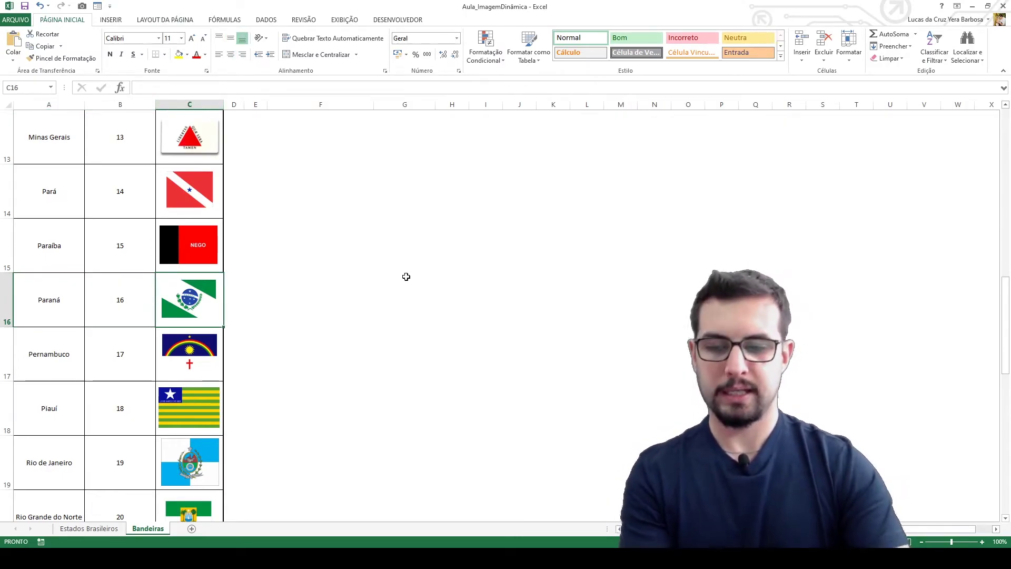
Step: Inspect the cell reference of the linked Acre picture and the PROCV formula in the Linha da bandeira cell G2
scroll(411, 277, up, 2)
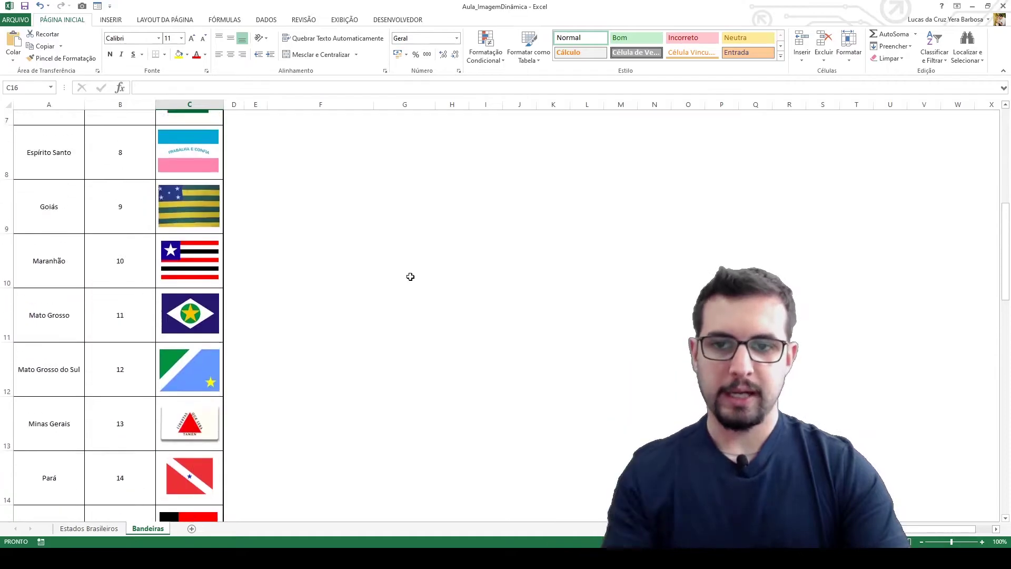
scroll(410, 277, up, 2)
click(438, 226)
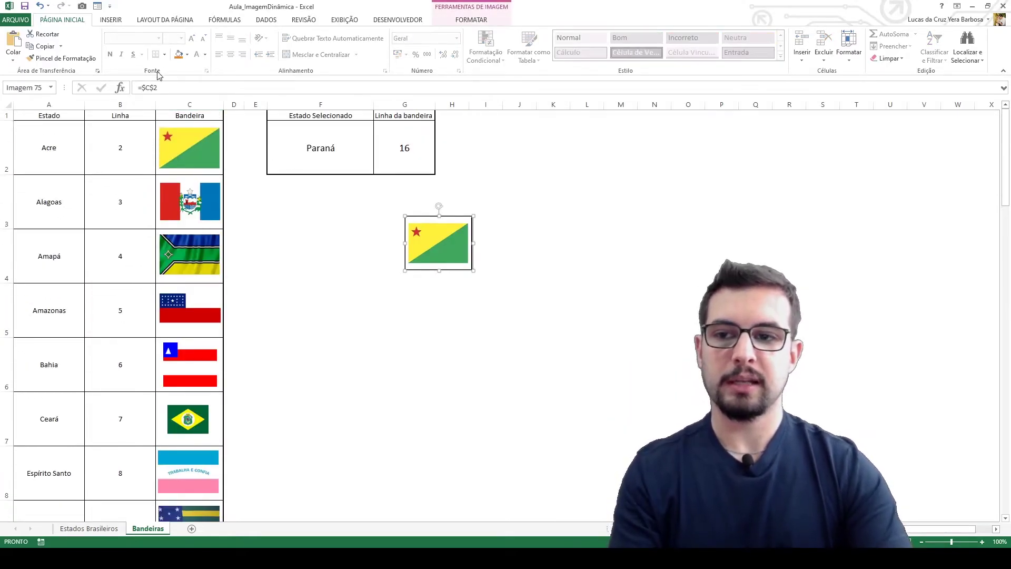
click(382, 295)
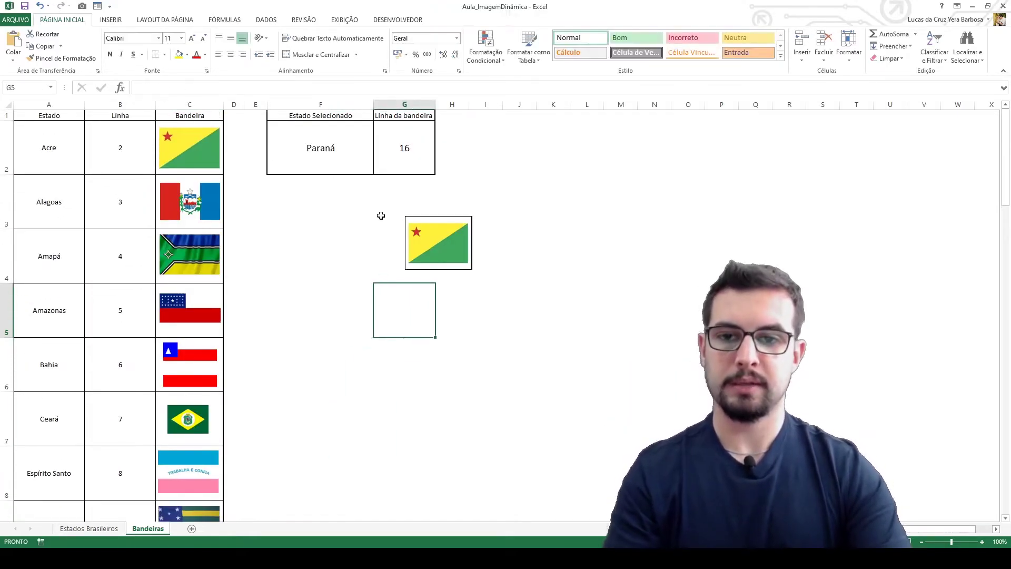
click(416, 123)
click(182, 87)
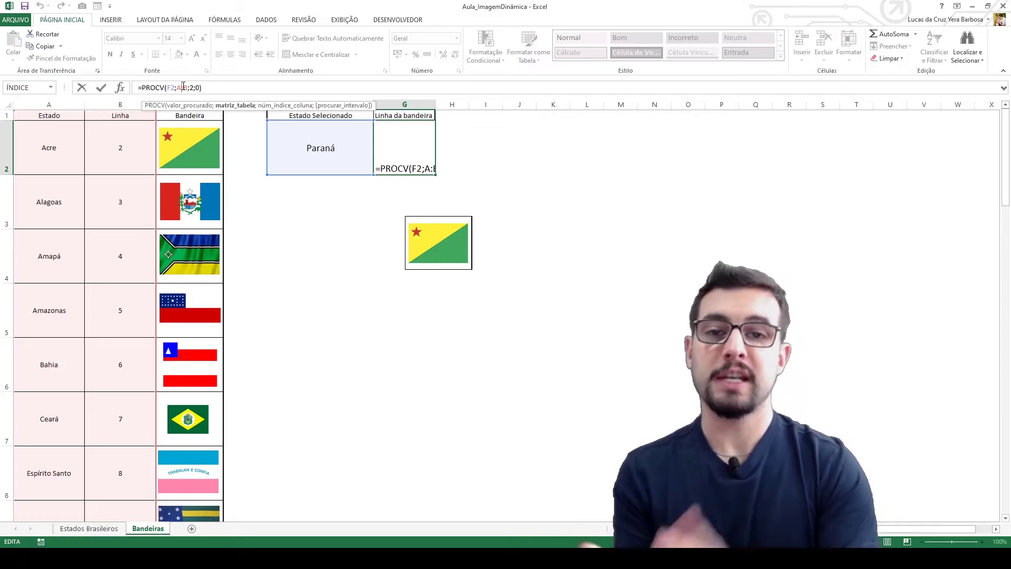
key(Escape)
click(443, 160)
click(410, 158)
click(329, 142)
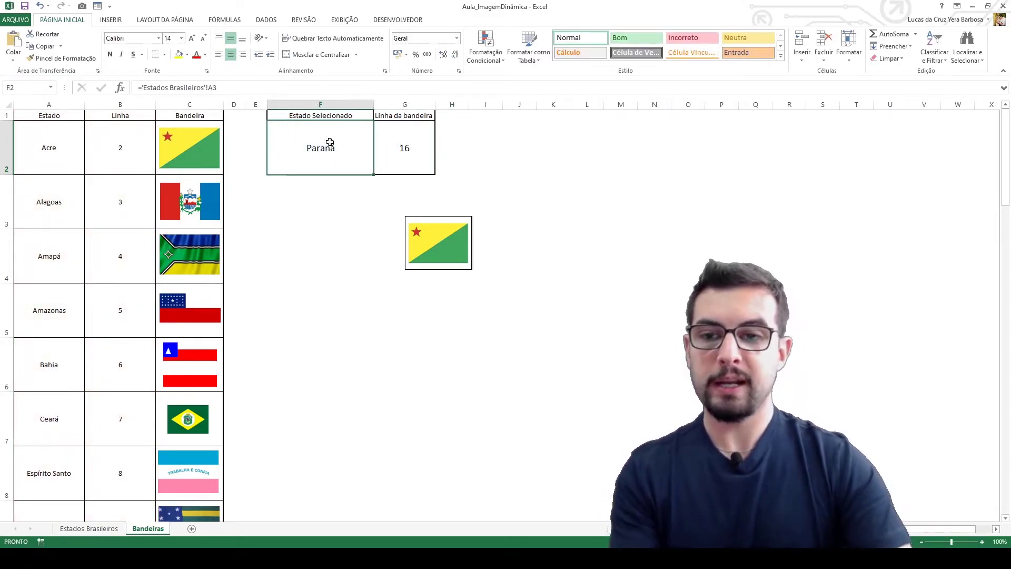
Step: Trace the Linha da bandeira lookup through the Estado column to the line number beside Paraná
click(53, 154)
scroll(80, 285, down, 1)
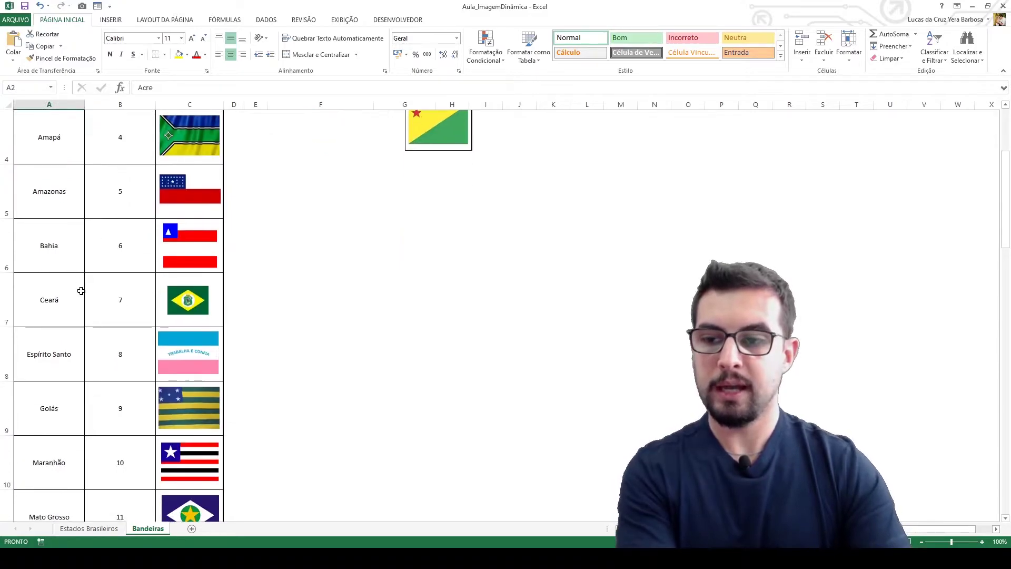
scroll(151, 277, up, 1)
click(405, 152)
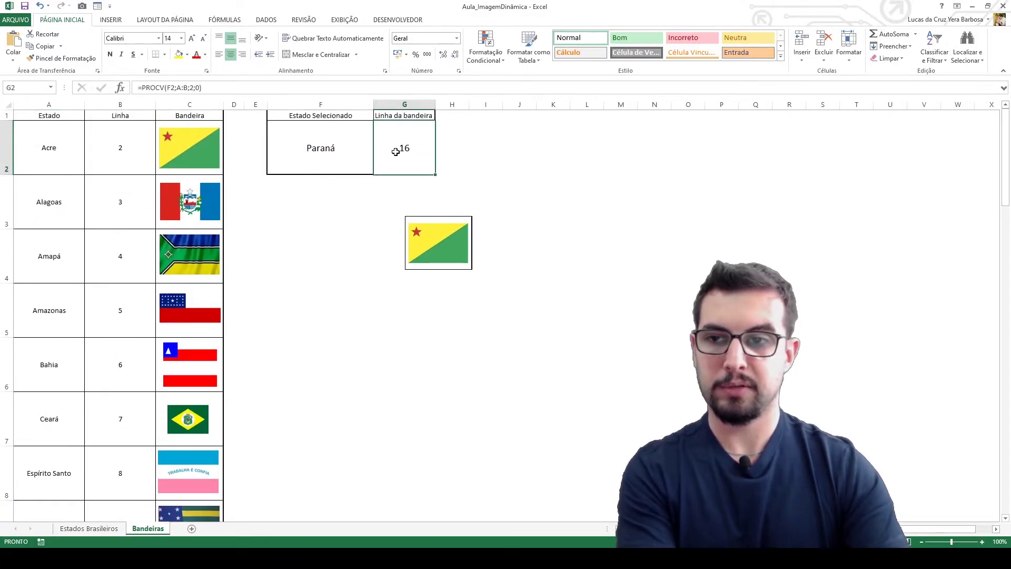
scroll(81, 346, down, 6)
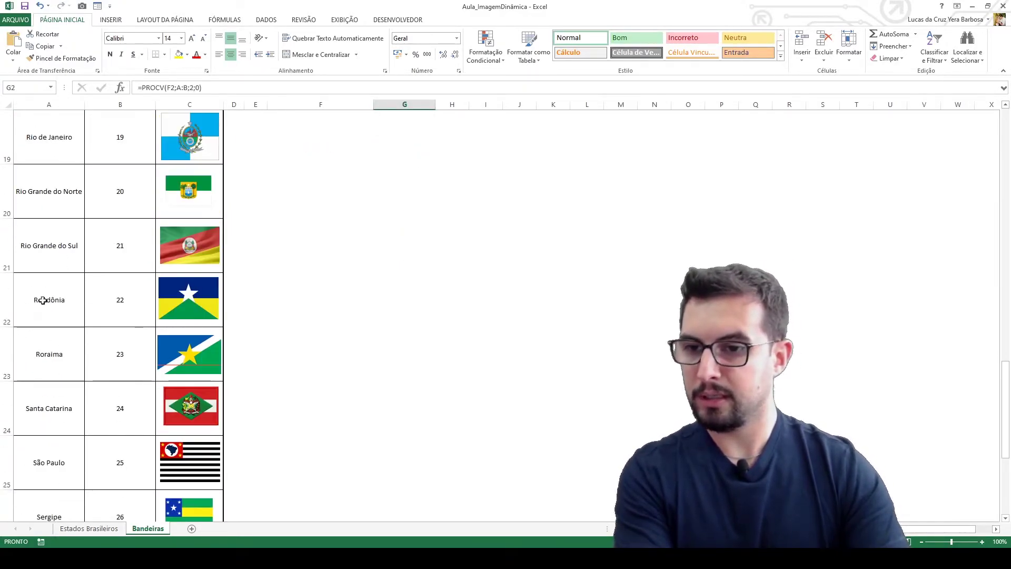
scroll(47, 215, up, 1)
scroll(47, 215, up, 1)
click(52, 133)
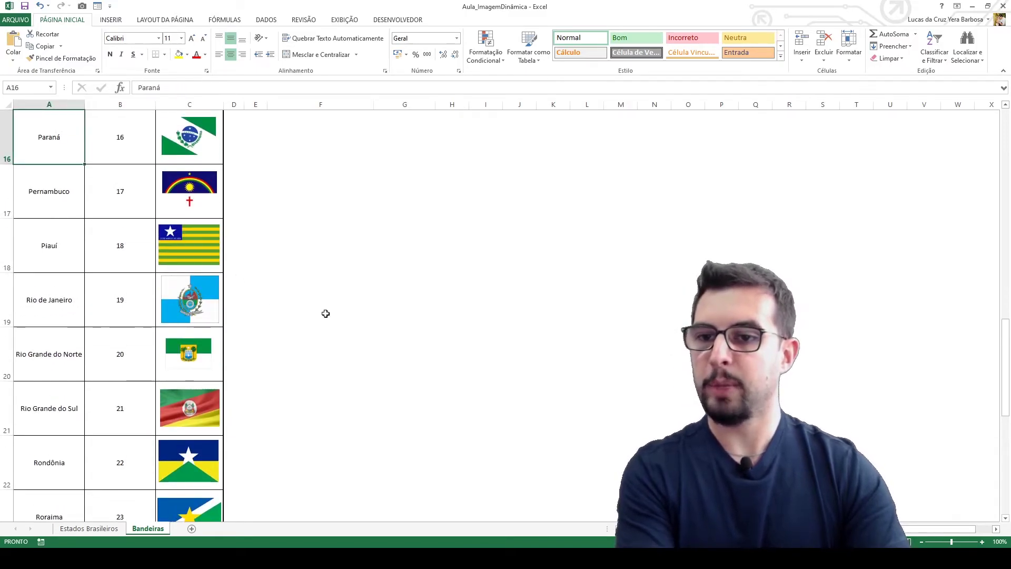
scroll(337, 316, up, 1)
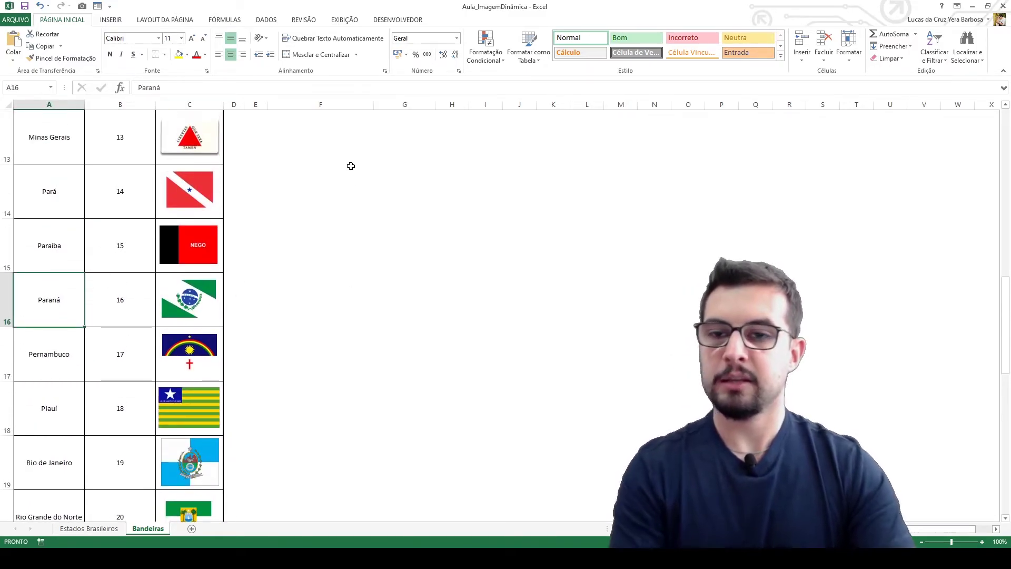
click(99, 293)
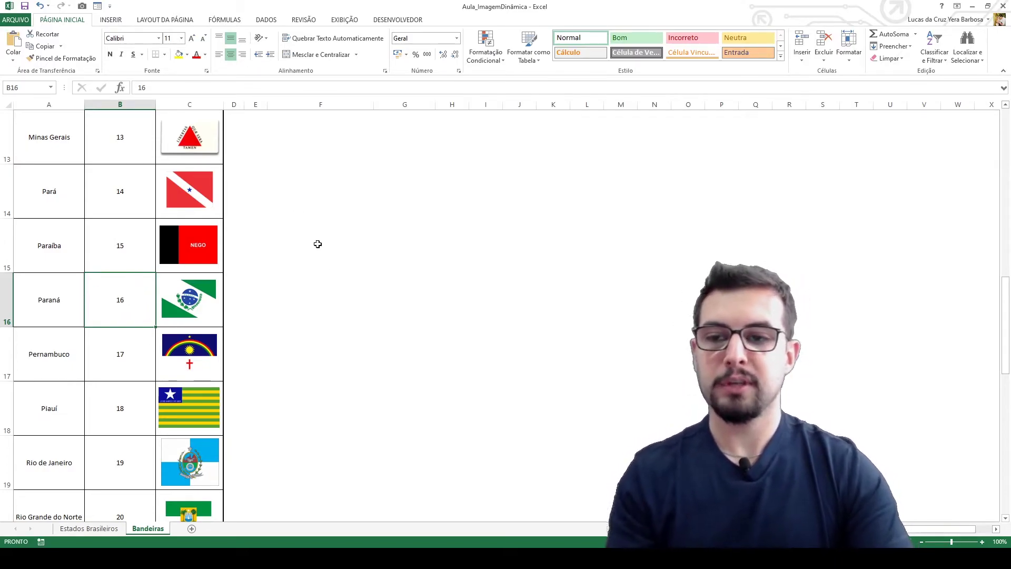
scroll(345, 316, up, 4)
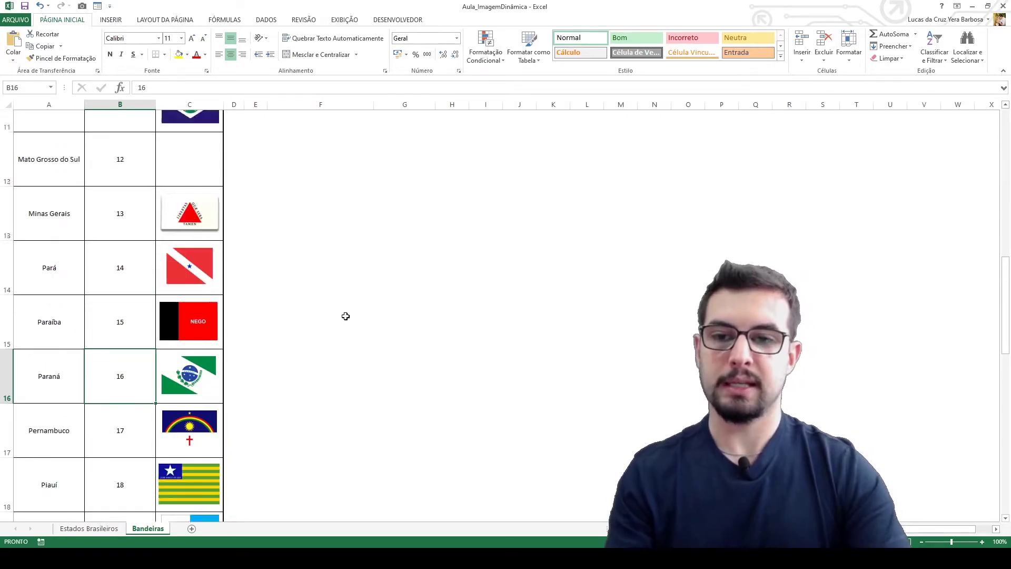
click(335, 226)
click(373, 251)
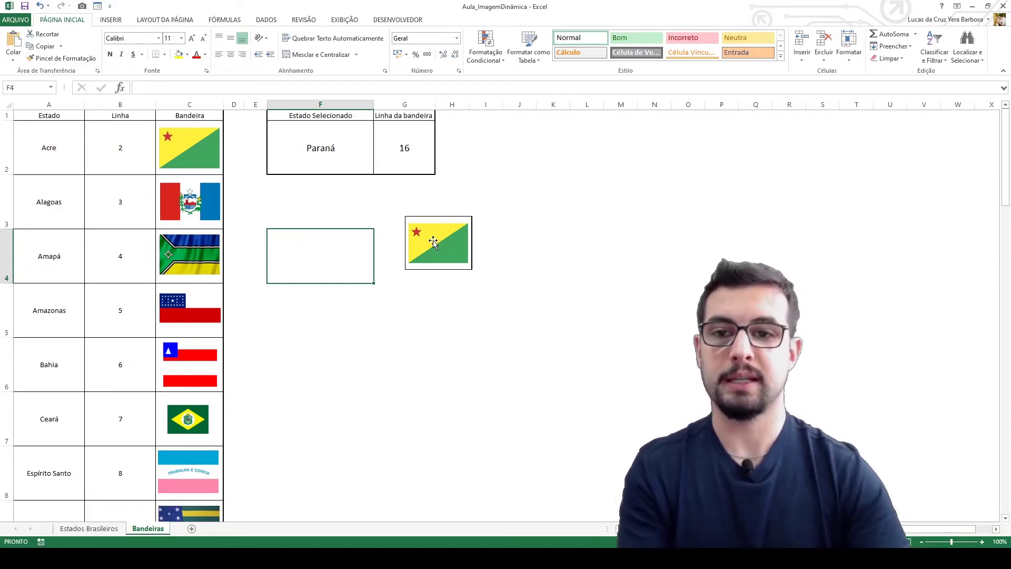
click(315, 324)
click(304, 248)
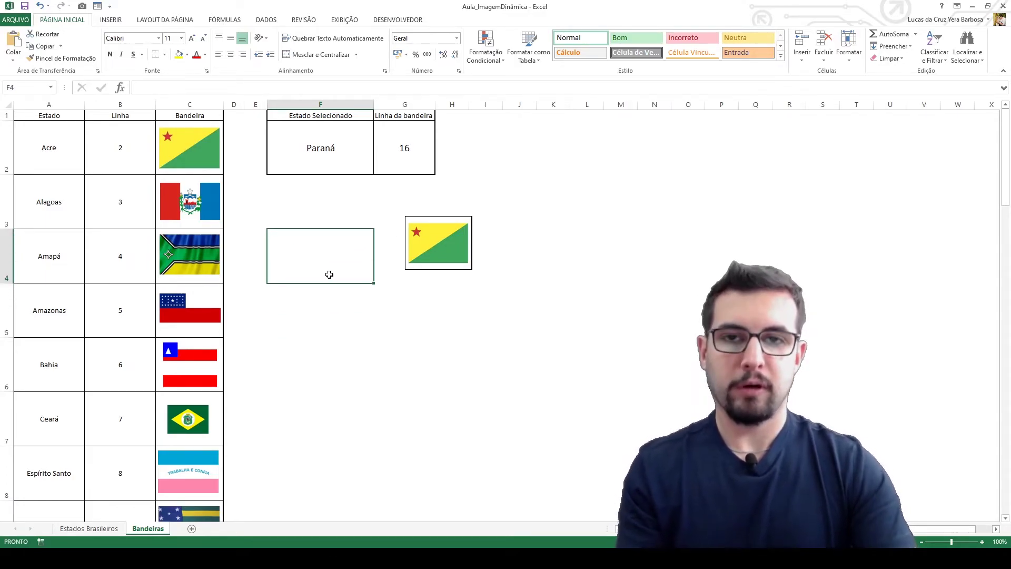
Step: Create a new defined name called ImagemDaBandeiro in the Name Manager
click(233, 20)
click(338, 52)
drag(362, 172, 555, 128)
click(494, 149)
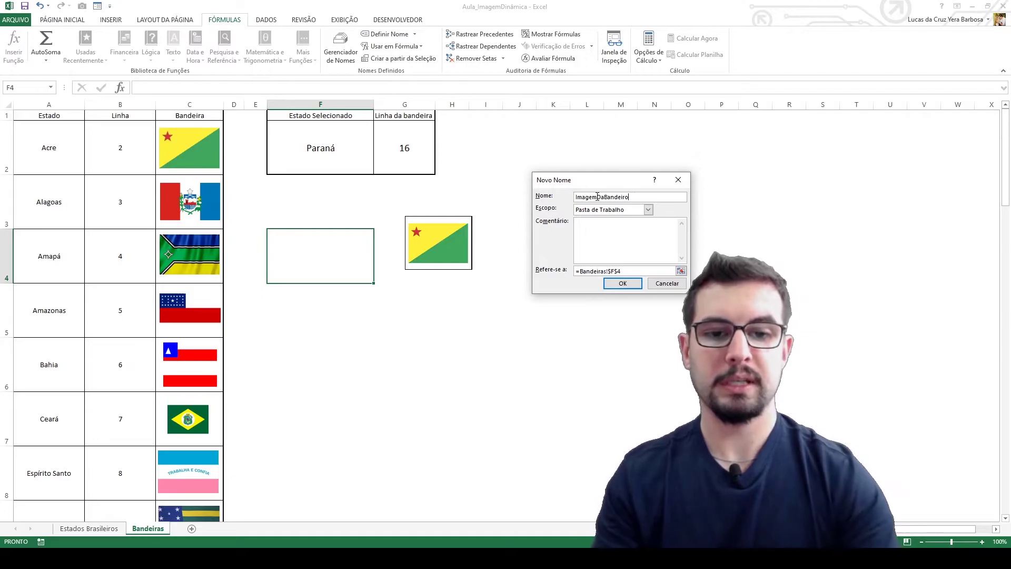
Step: Make the new name refer to =INDIRETO("Bandeiras!C" & Bandeiras!$G$2) and save it
drag(626, 271, 562, 274)
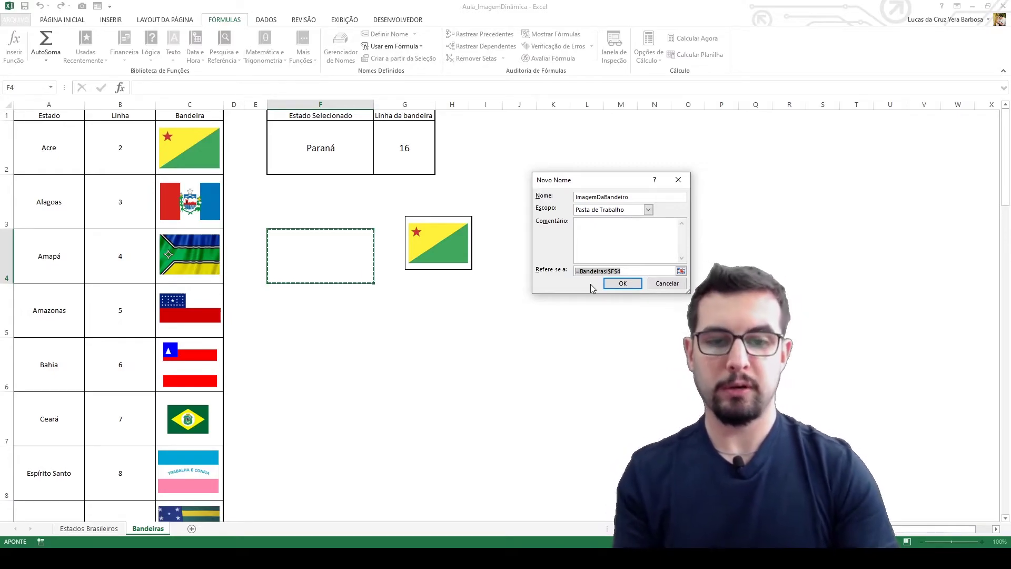
text(=INDIRETO("b)
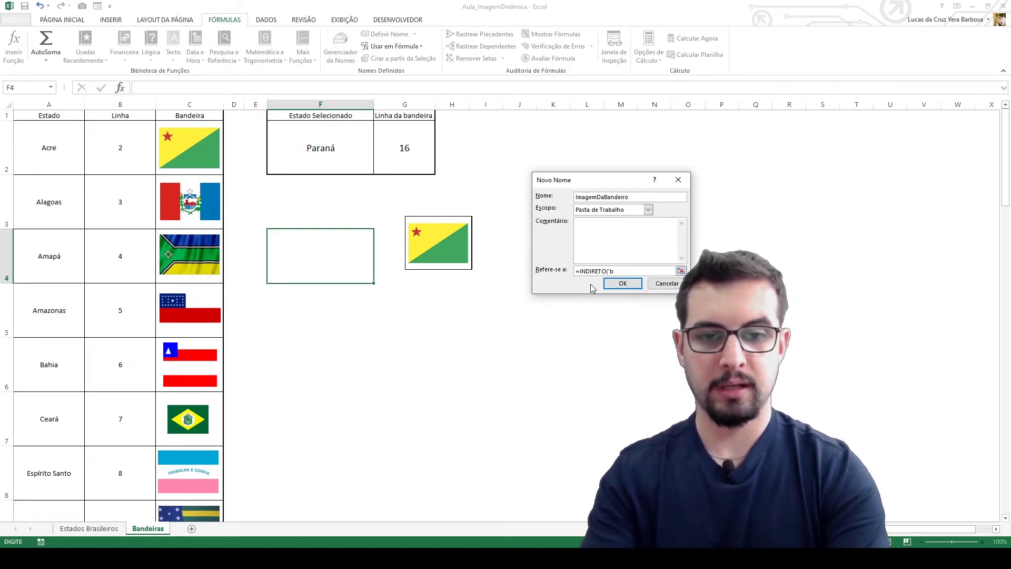
text(andeiras)
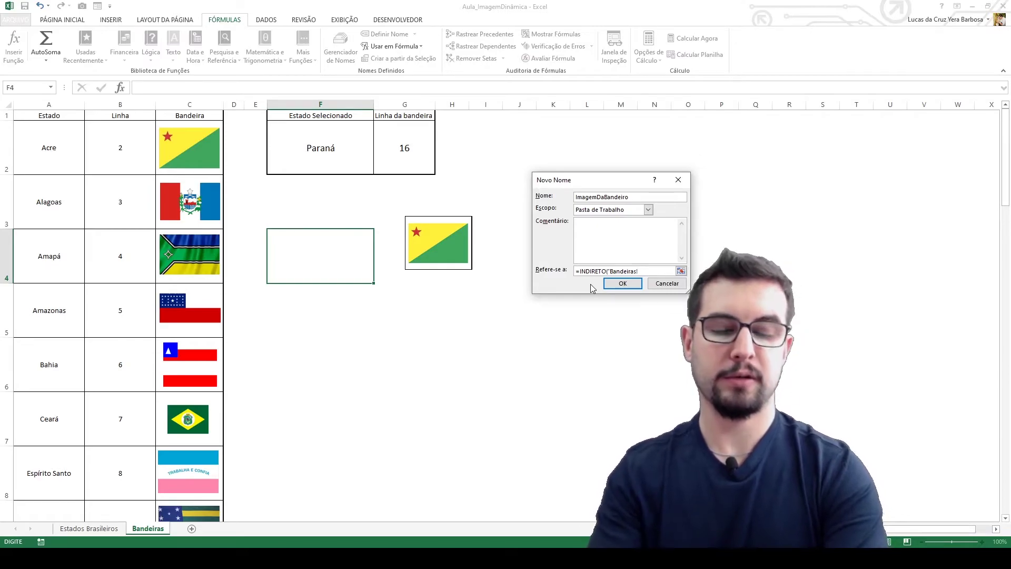
text(!C)
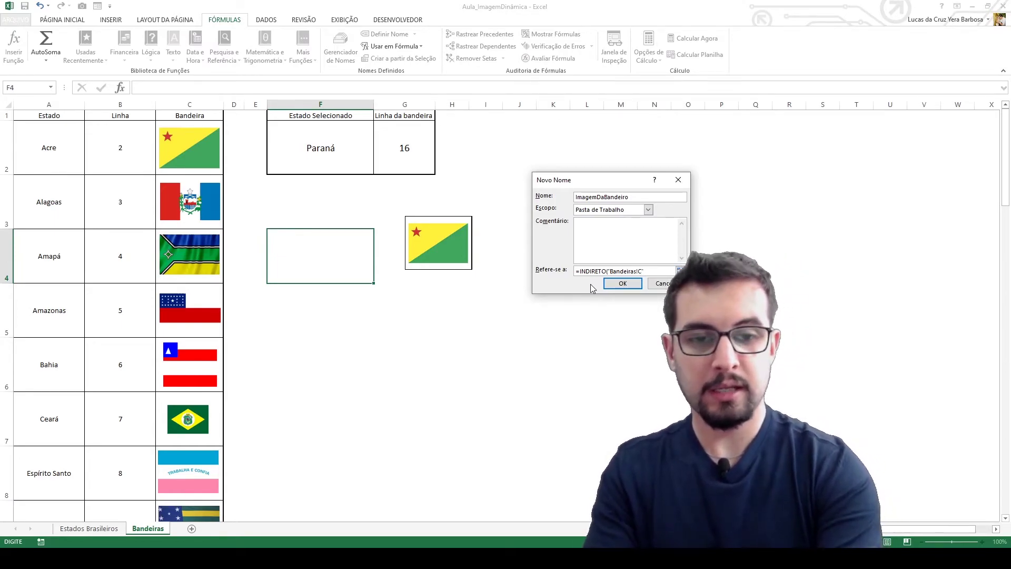
text(& G2)
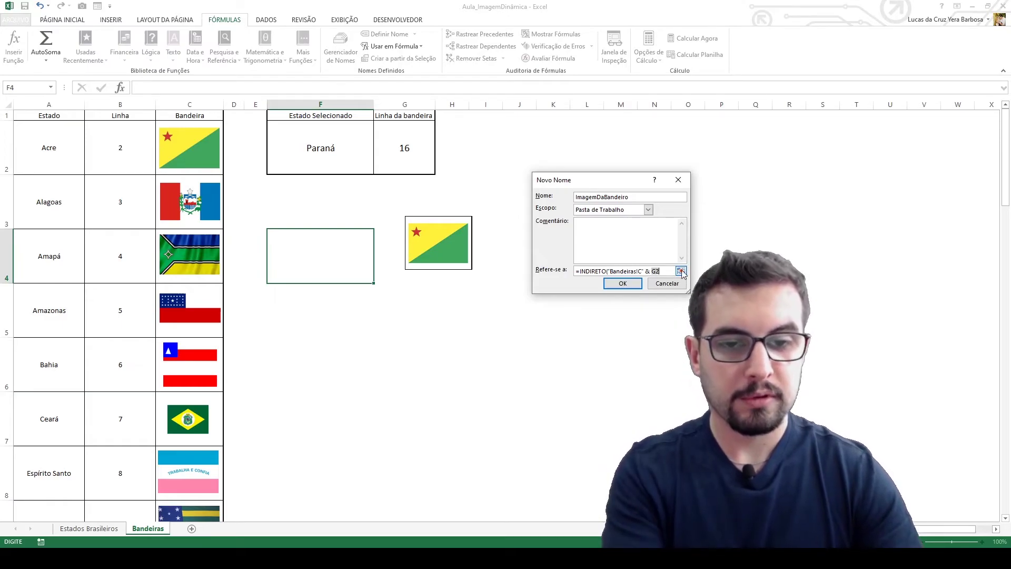
click(416, 149)
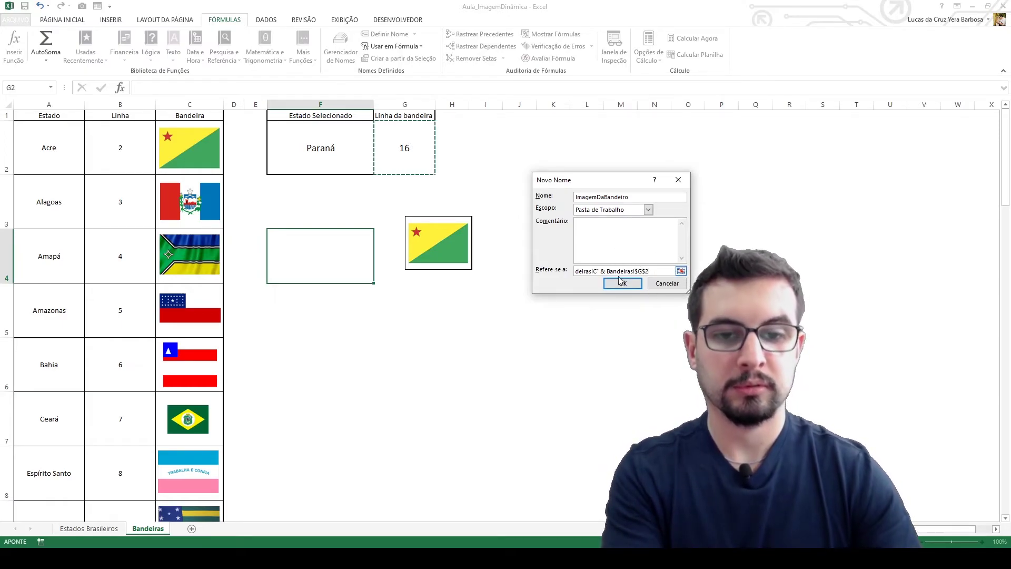
click(658, 270)
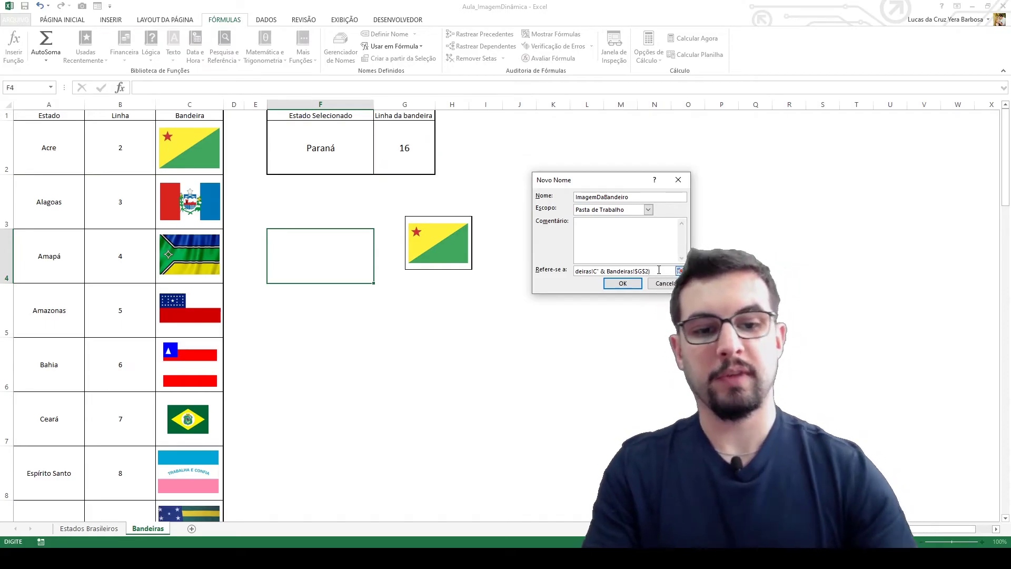
click(625, 284)
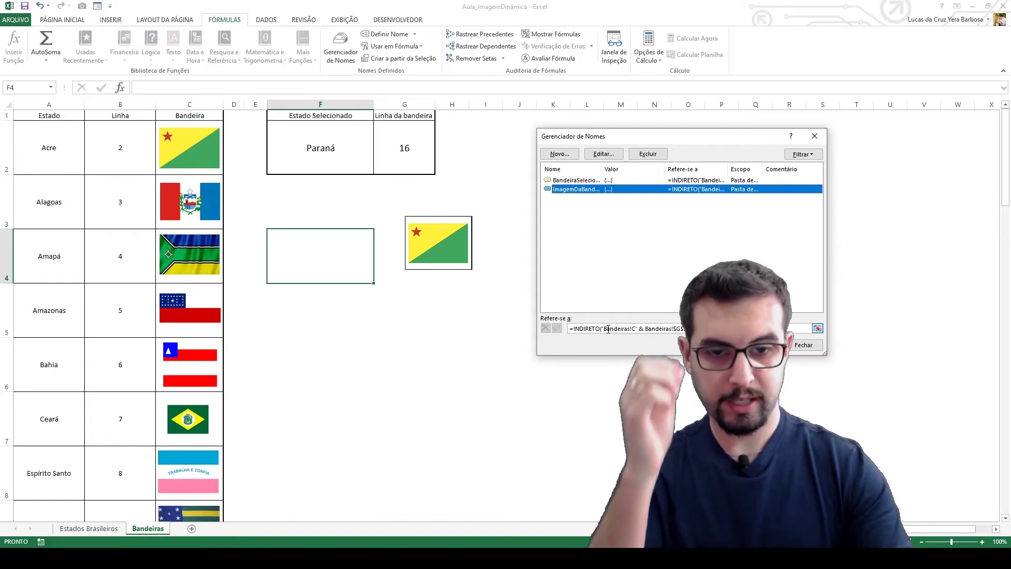
Step: Close the Name Manager and clear the $C$2 reference from the linked Acre picture's formula, keeping the equals sign
click(804, 345)
click(451, 233)
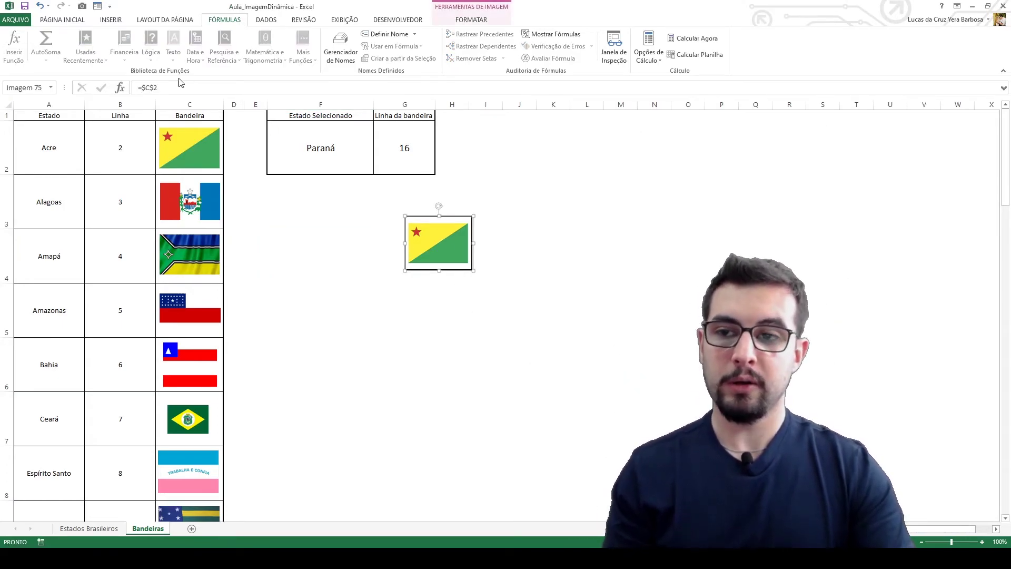
drag(162, 90, 140, 88)
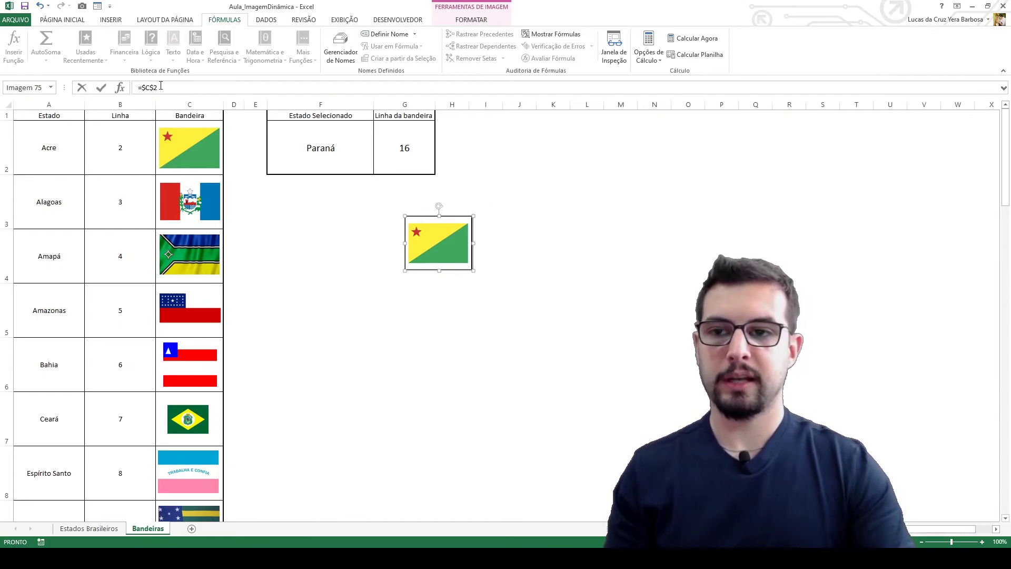
key(BackSpace)
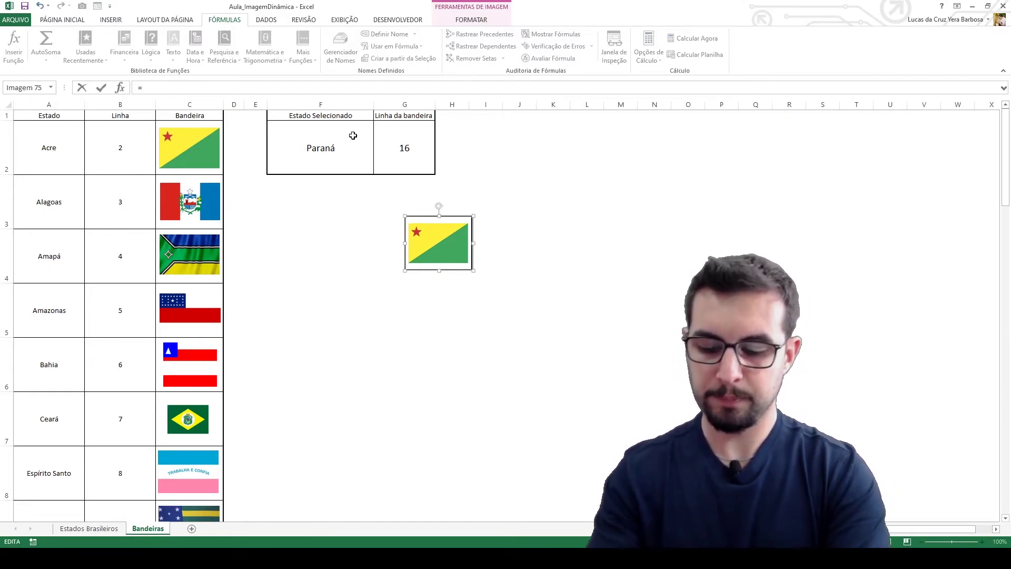
text(band)
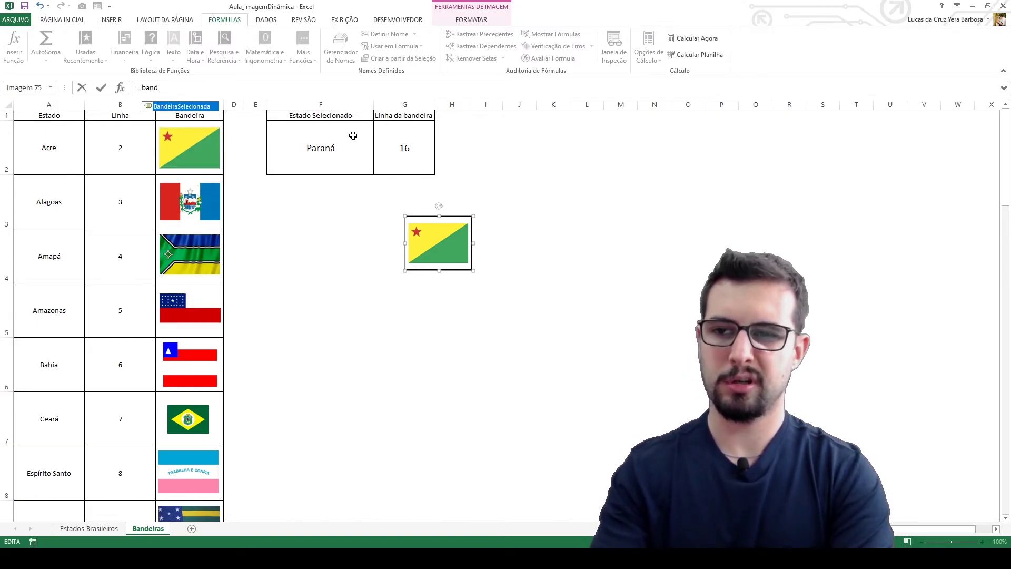
key(BackSpace)
key(BackSpace)
key(BackSpace)
key(BackSpace)
text(nom)
key(BackSpace)
key(BackSpace)
key(BackSpace)
Step: Link the selected flag picture to the defined name with the formula =ImagemDaBandeiro
text(image)
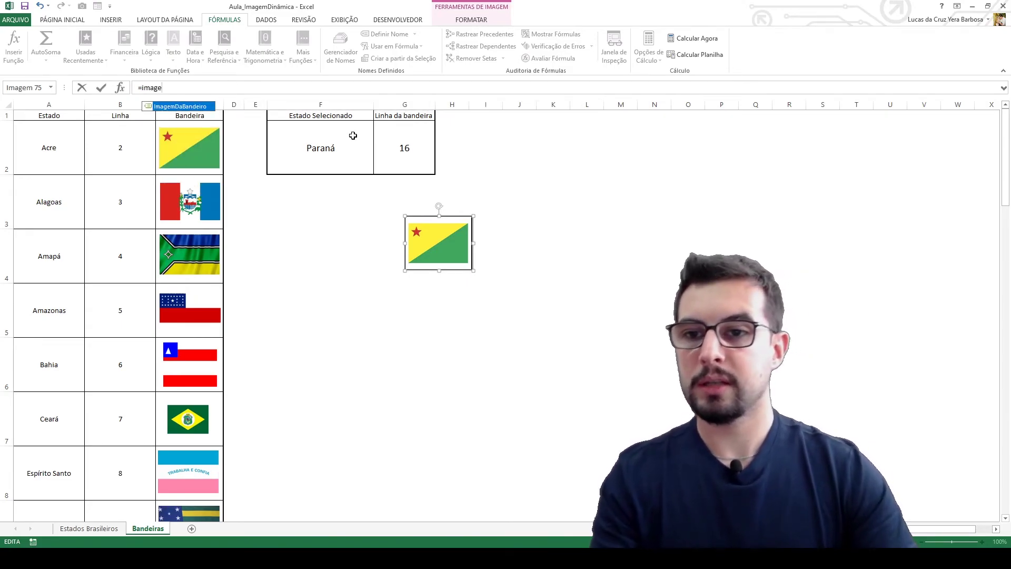
key(Tab)
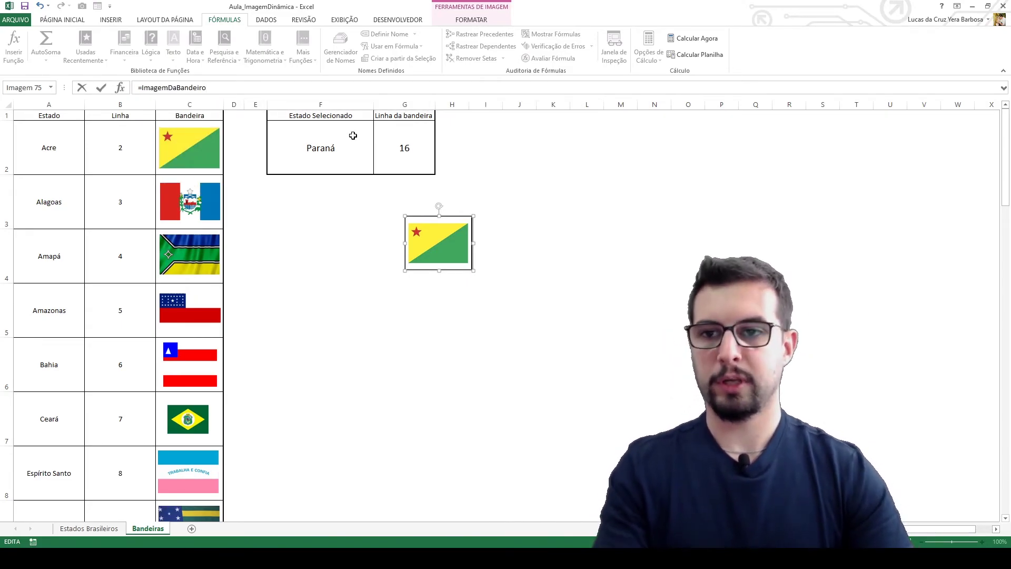
key(Return)
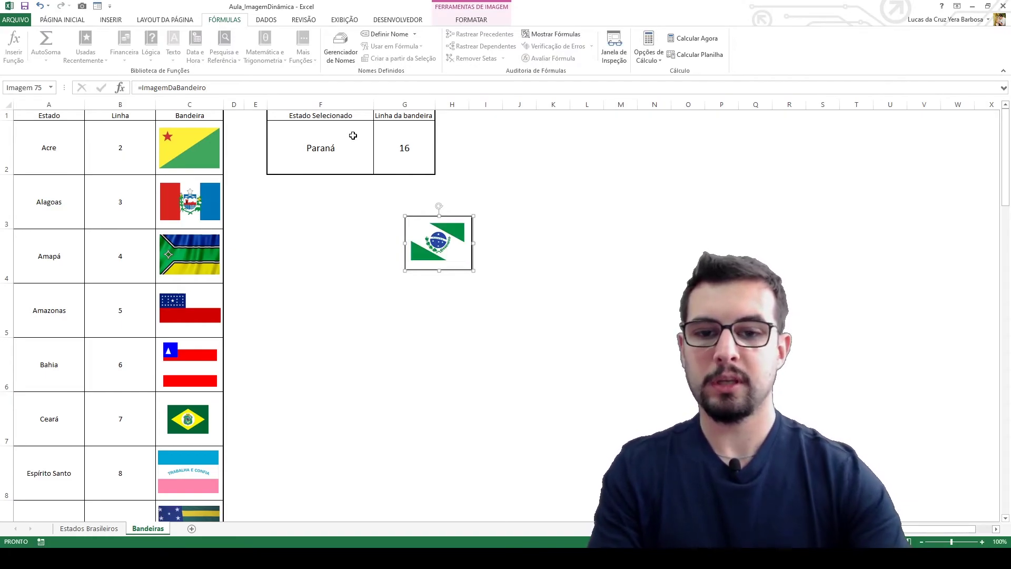
click(523, 245)
click(421, 268)
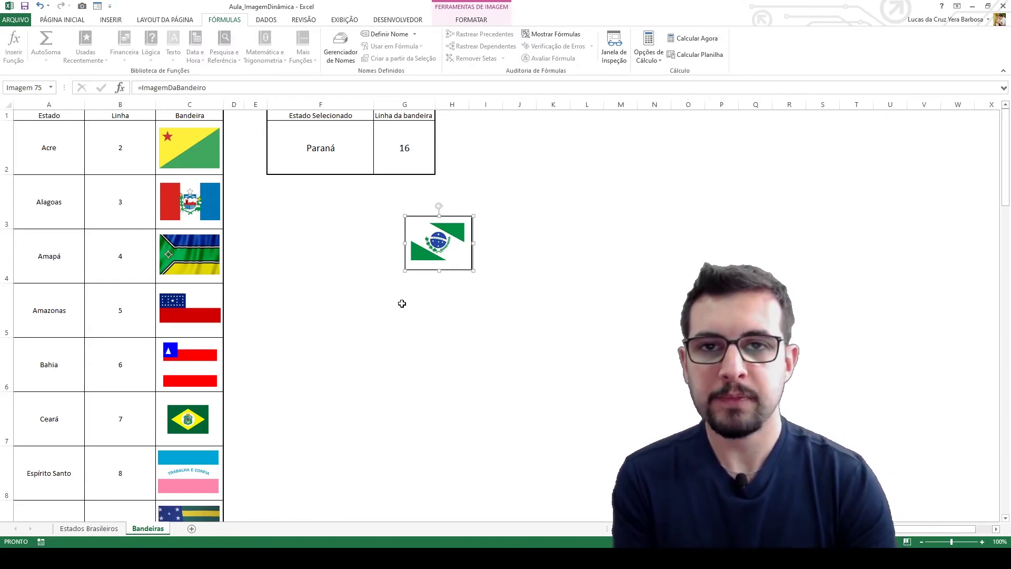
Step: Look through the state flags and their line numbers down the Bandeira column
click(205, 115)
scroll(225, 418, down, 2)
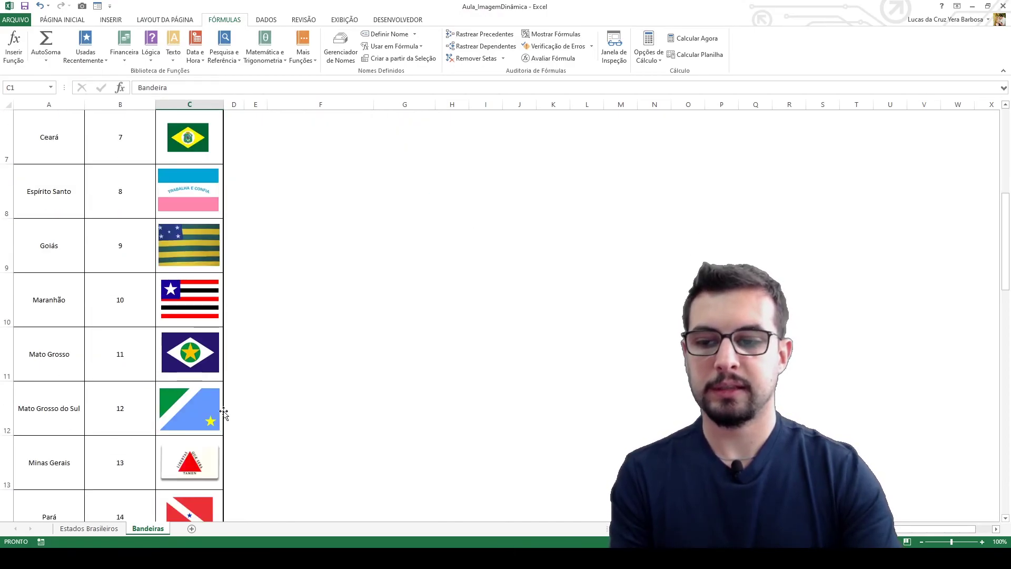
scroll(226, 415, down, 3)
scroll(225, 413, up, 5)
Step: Test the dynamic picture by overwriting the Linha da bandeira cell G2 with 15, 14, 13 and 14 in turn
click(405, 129)
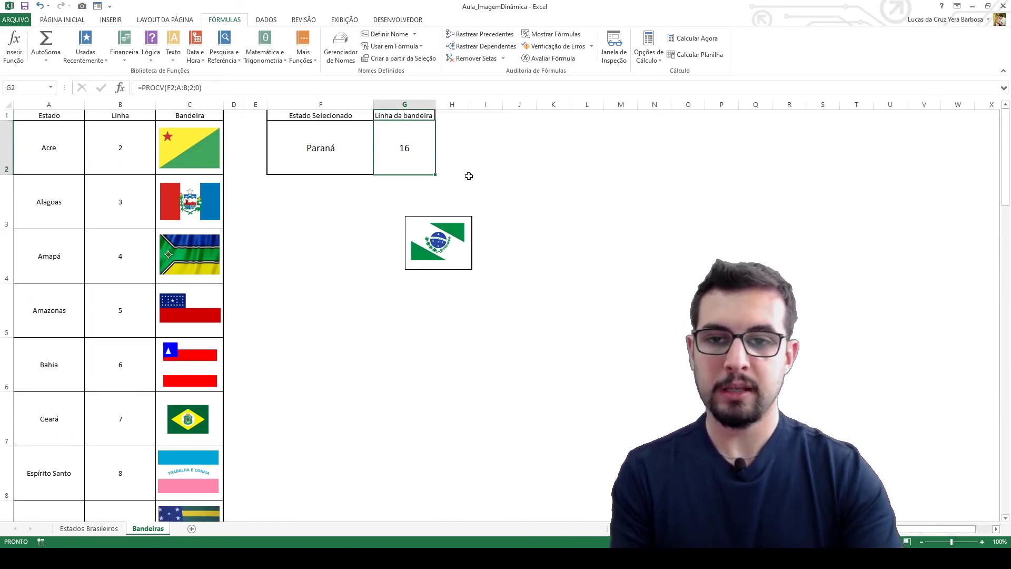
text(15)
key(Return)
key(Up)
text(14)
key(Return)
key(Up)
text(13)
key(Return)
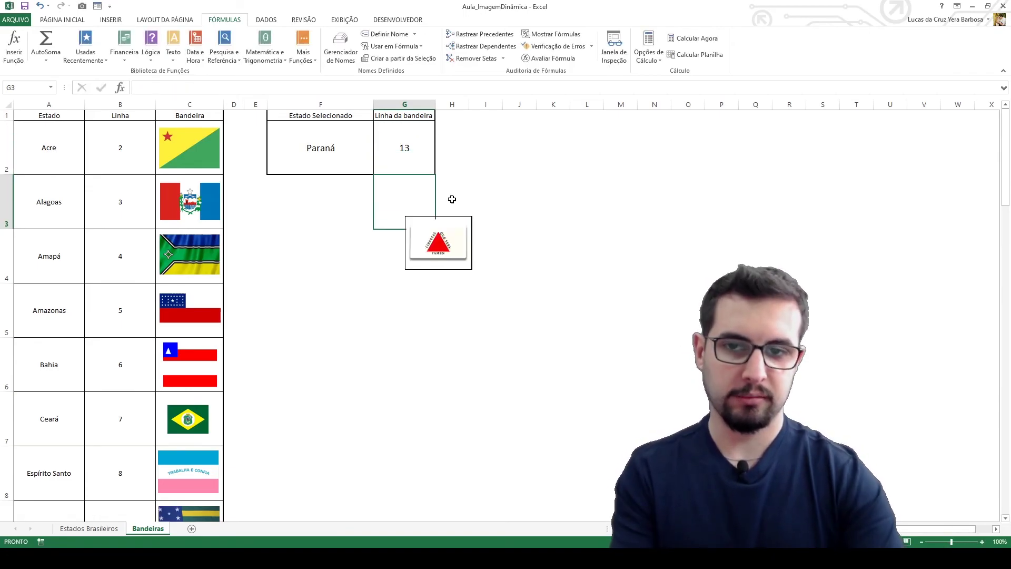
key(Up)
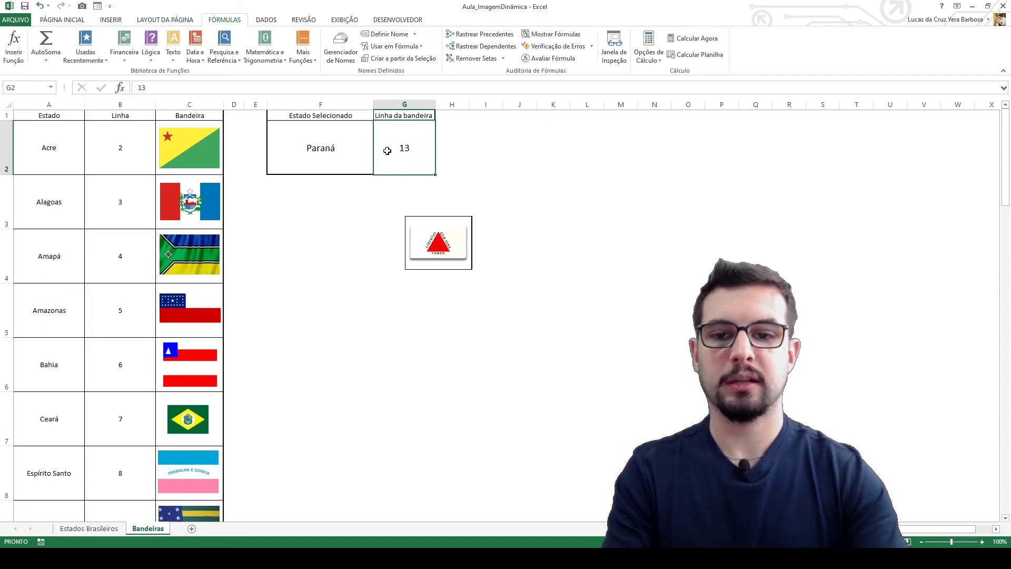
text(14)
key(Return)
key(Up)
Step: Undo the test numbers in G2 back to its PROCV formula
key(ctrl+z)
key(ctrl+z)
key(ctrl+z)
key(ctrl+z)
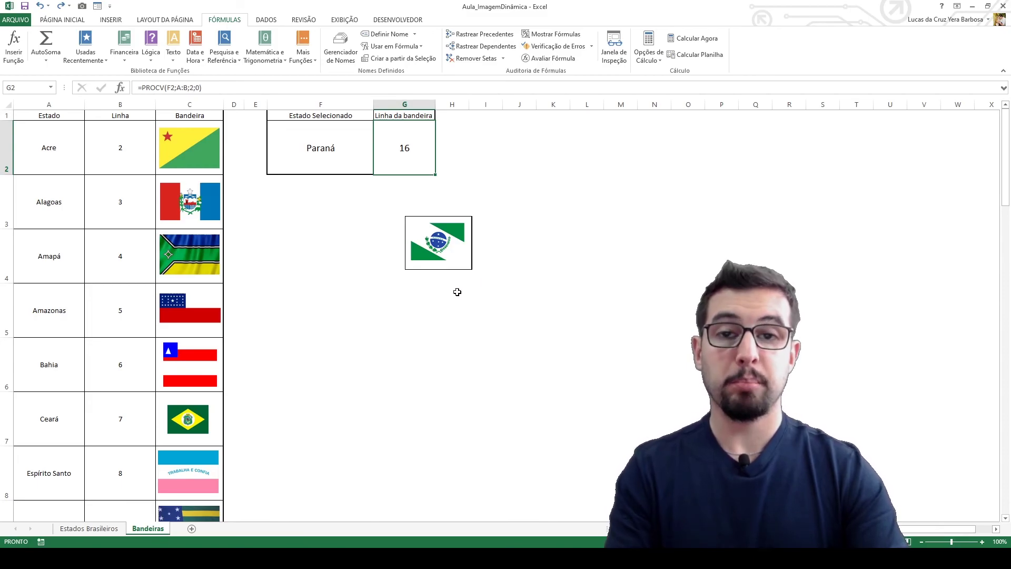
Step: Switch to the Estados Brasileiros sheet
click(104, 532)
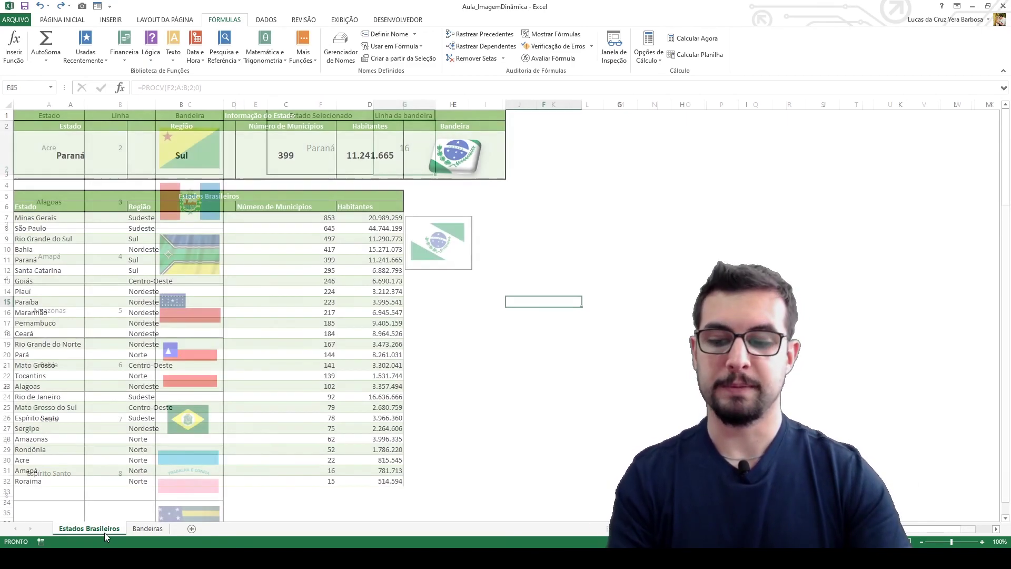